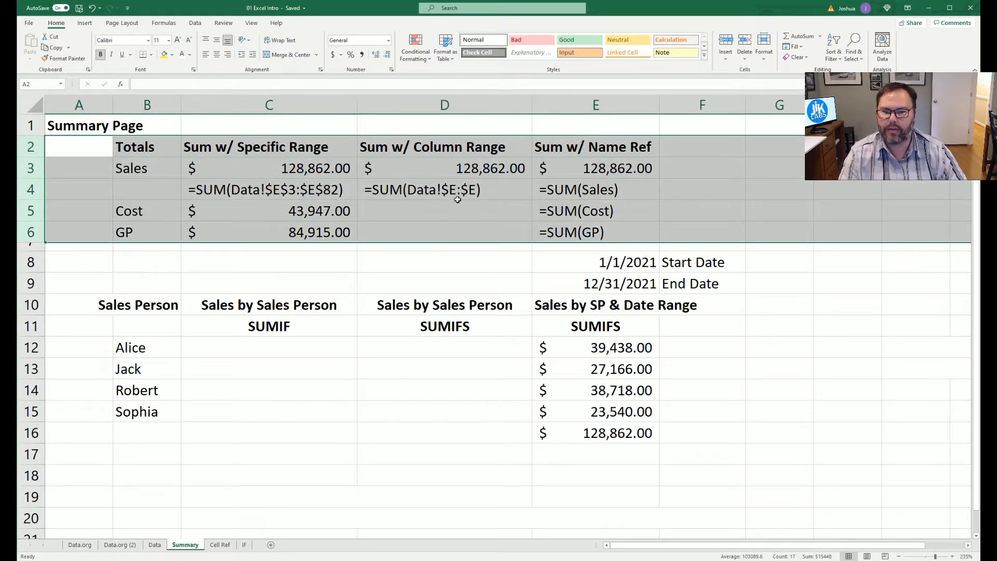
{"action": "left_click", "coordinate": [564, 198]}
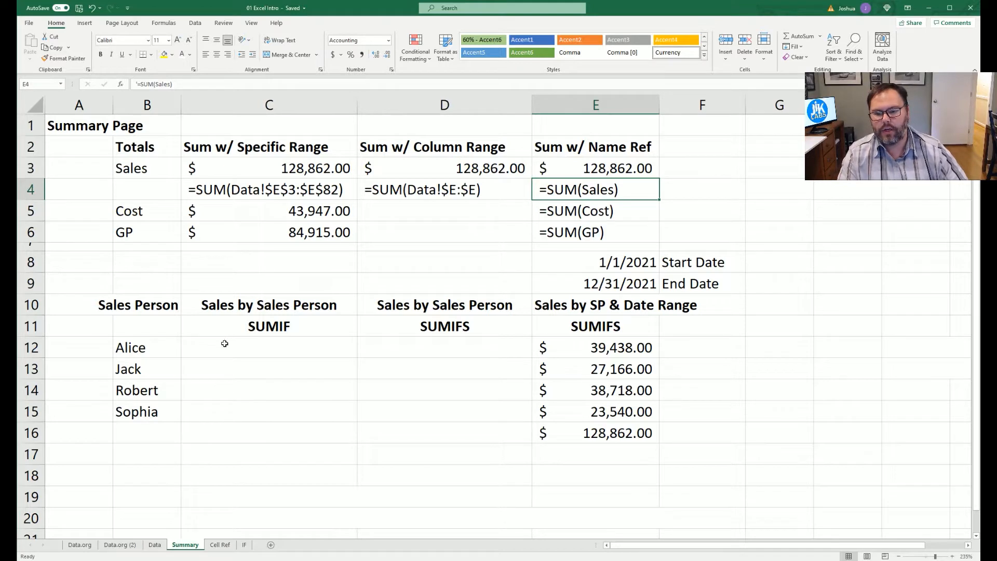
{"action": "left_click", "coordinate": [232, 325]}
{"action": "left_click_drag", "start_coordinate": [353, 330], "coordinate": [318, 325]}
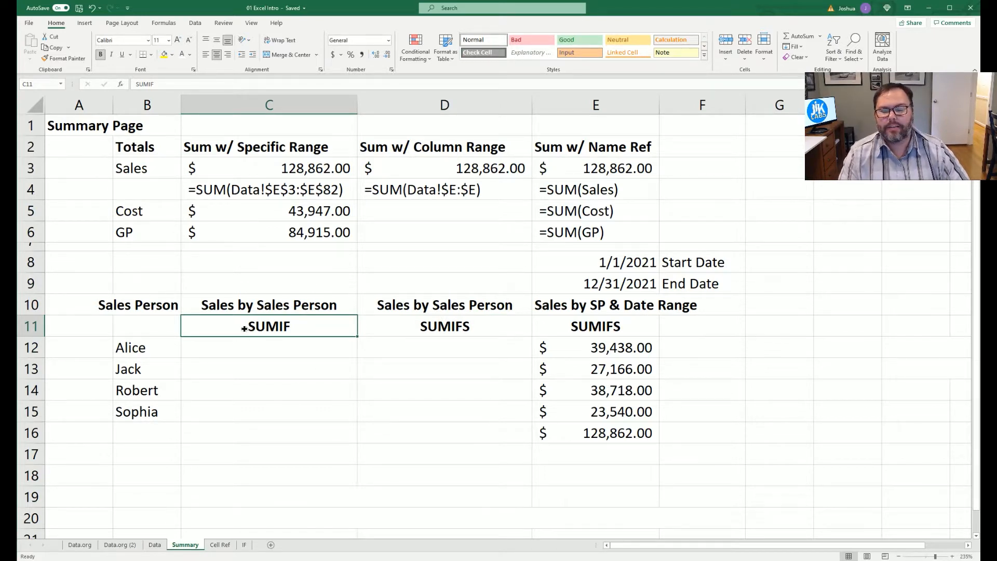
Enter =SUMIF(Sales_Person,B12,Sales) in C12 to total the first sales person's sales using the named ranges
{"action": "left_click", "coordinate": [232, 350]}
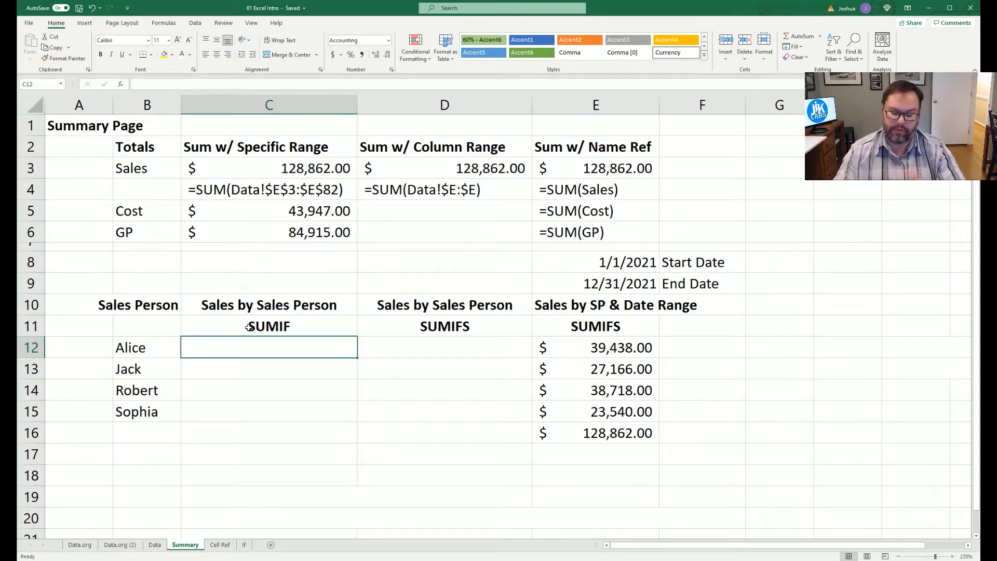
{"action": "type", "text": "="}
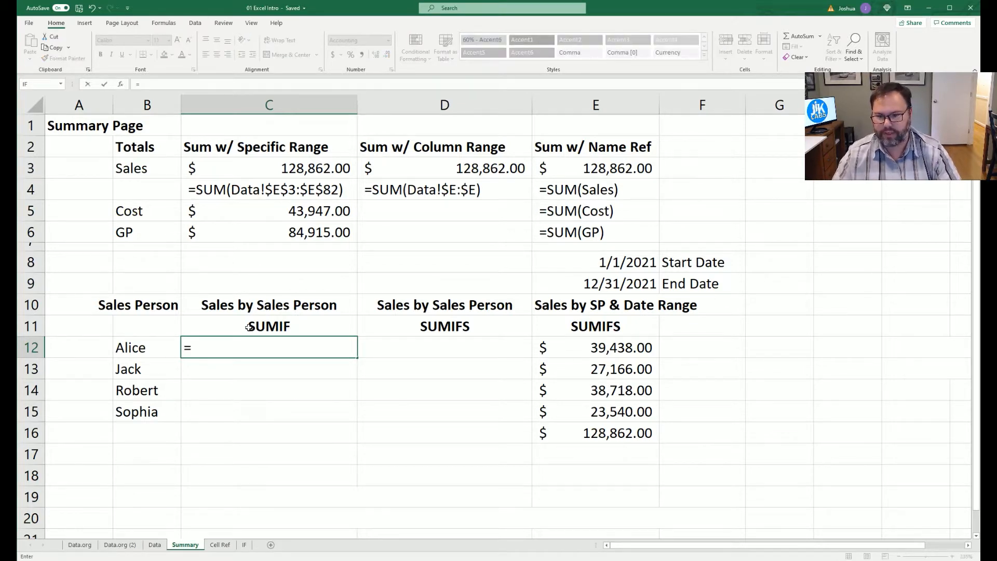
{"action": "type", "text": "sum"}
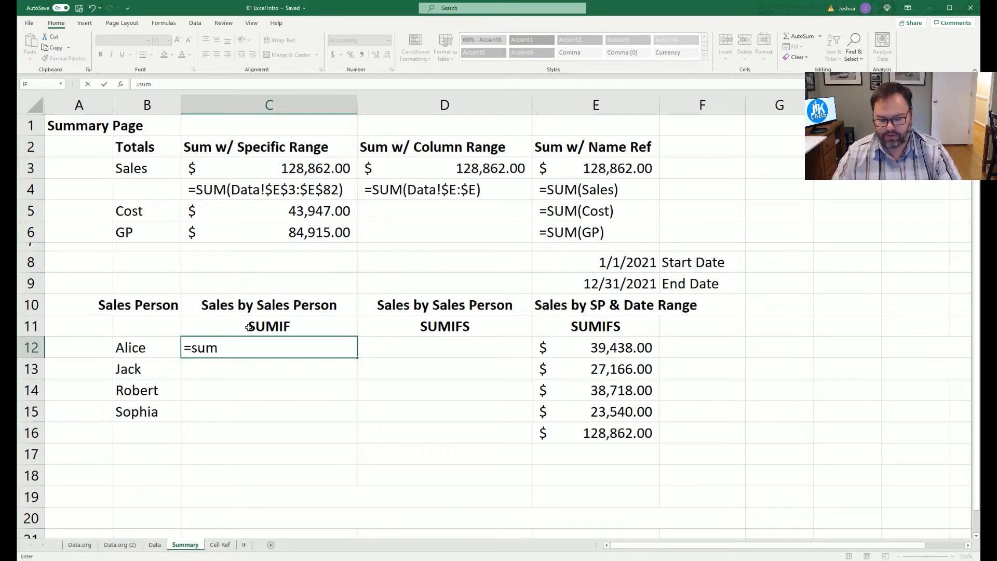
{"action": "type", "text": "if("}
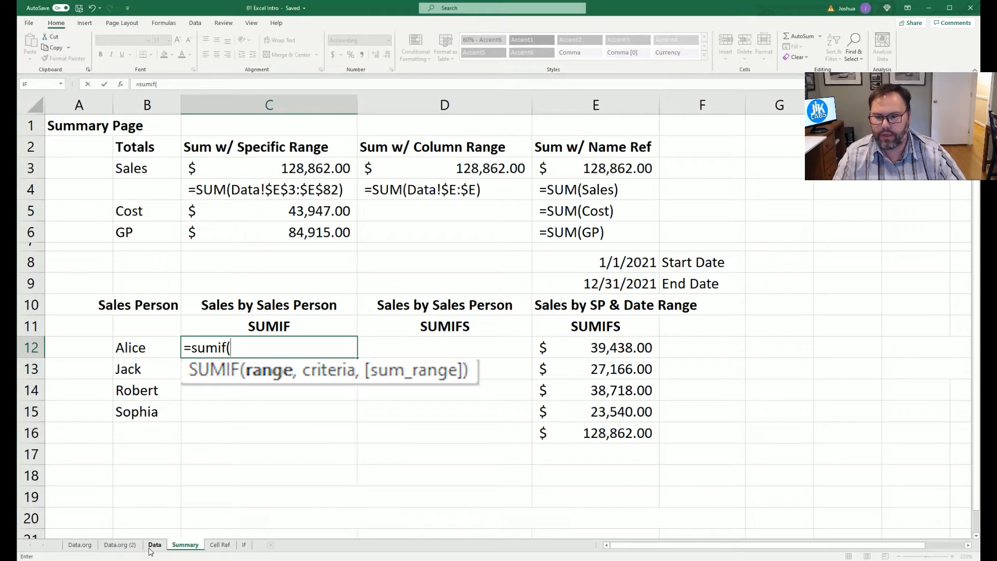
{"action": "type", "text": "sumif(Sa"}
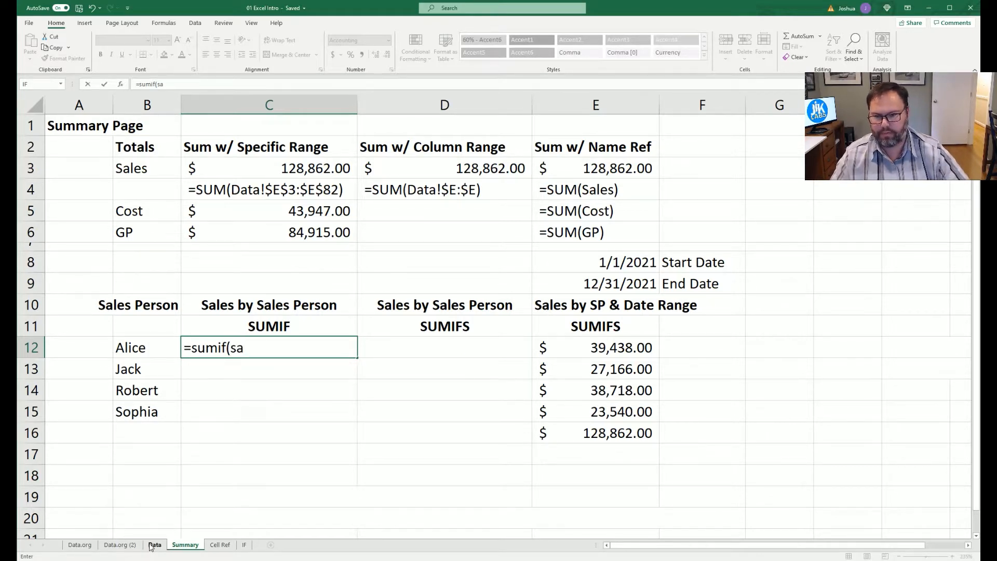
{"action": "type", "text": "les_Person,"}
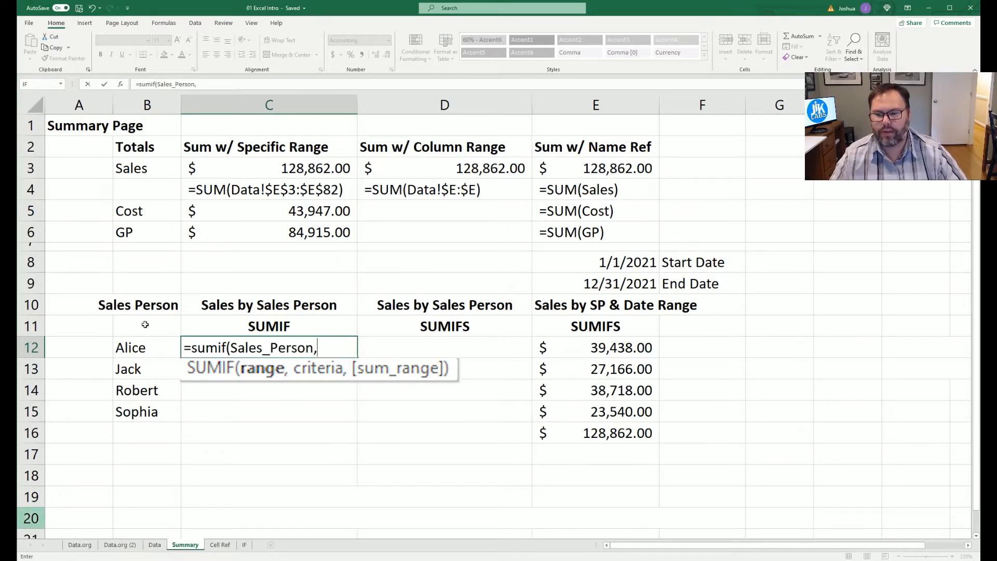
{"action": "left_click", "coordinate": [139, 348]}
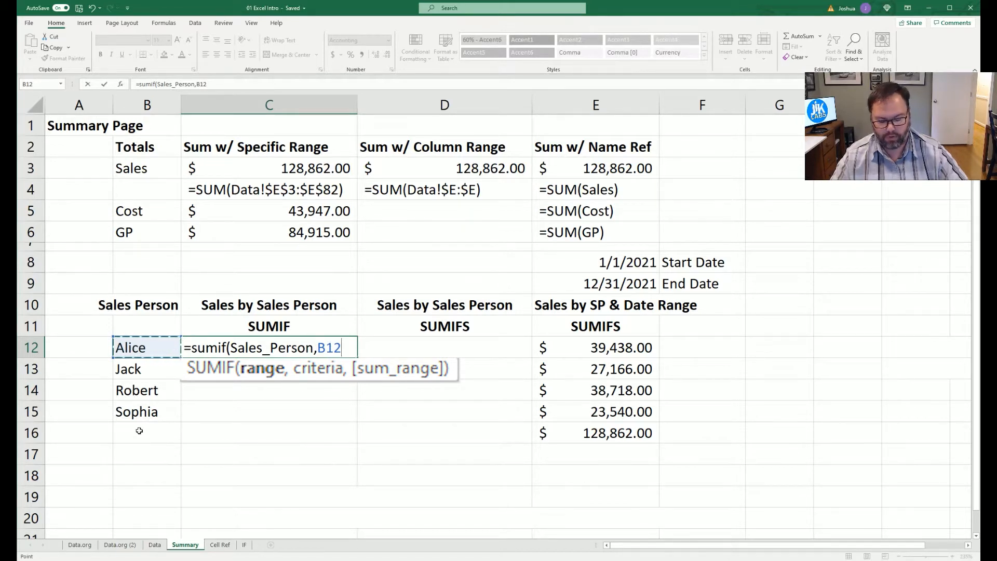
{"action": "type", "text": ","}
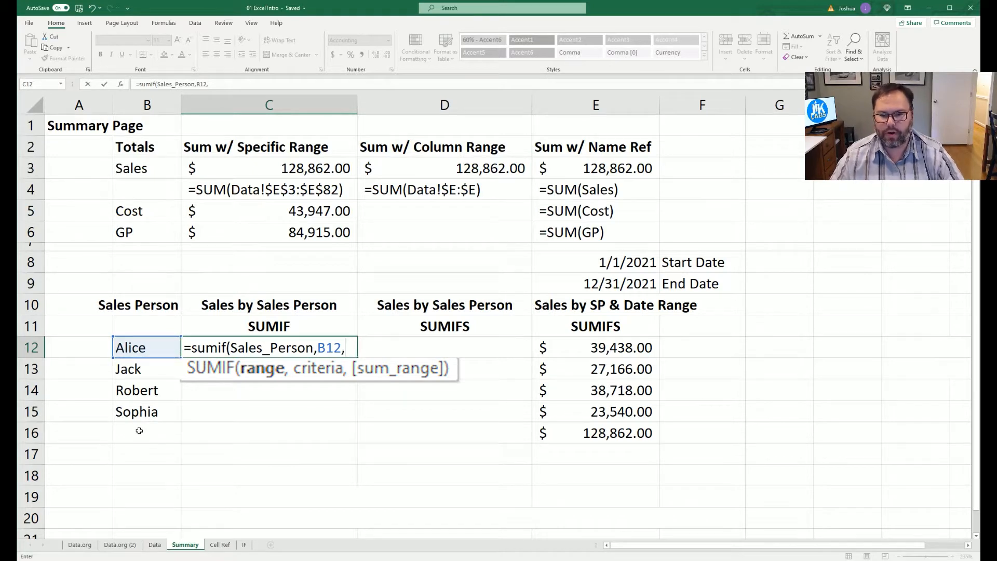
{"action": "type", "text": "sa"}
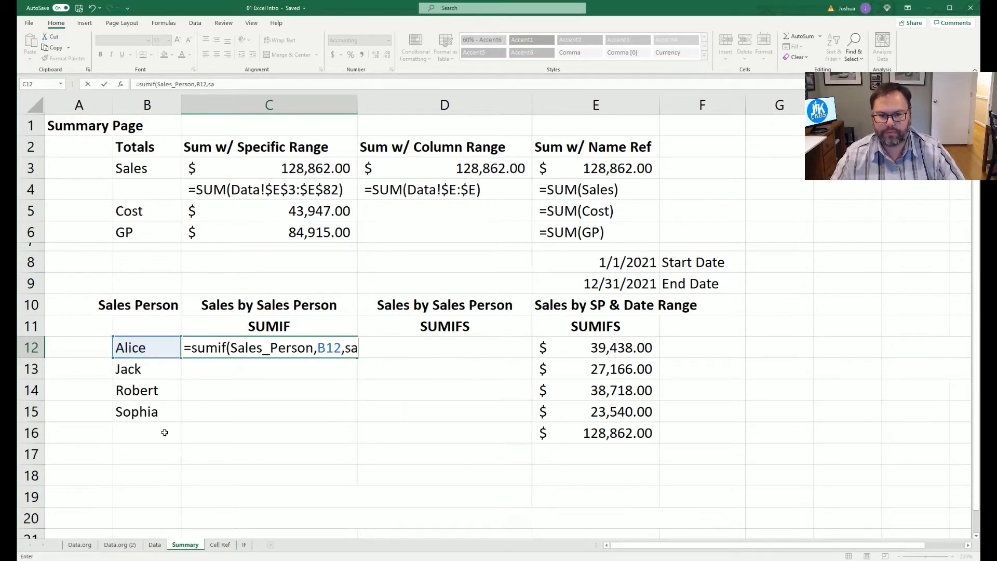
{"action": "key", "text": "Tab"}
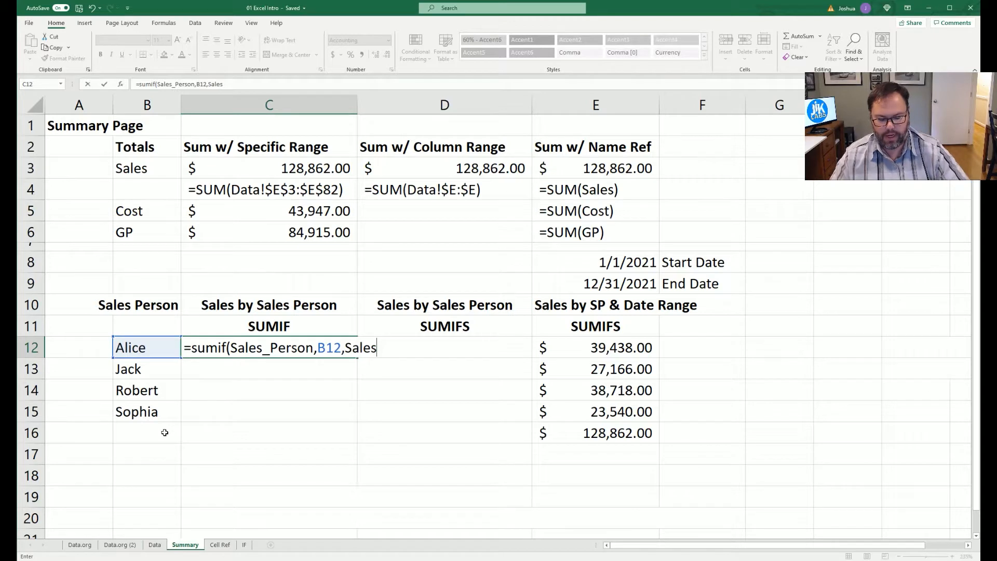
{"action": "type", "text": ")"}
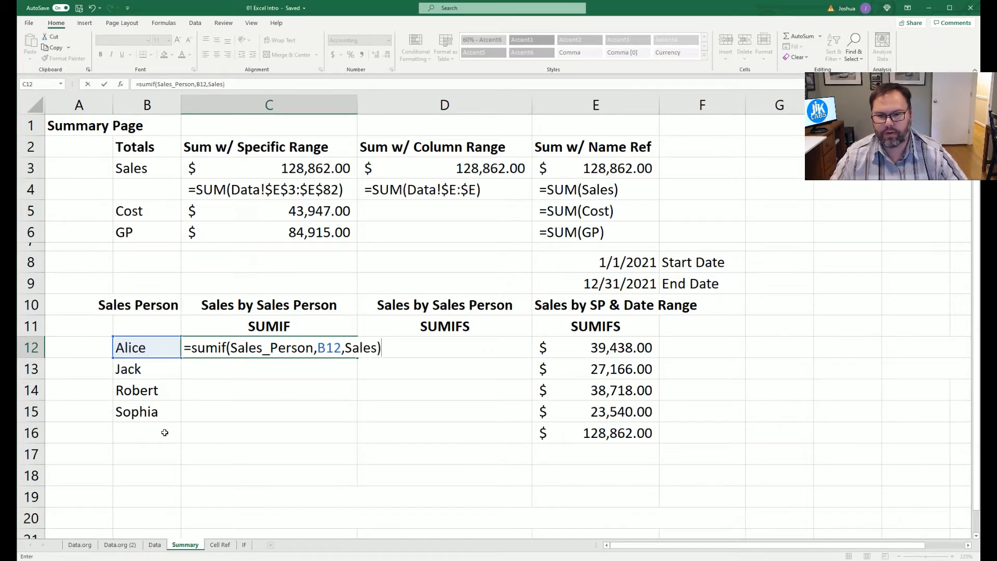
{"action": "key", "text": "Return"}
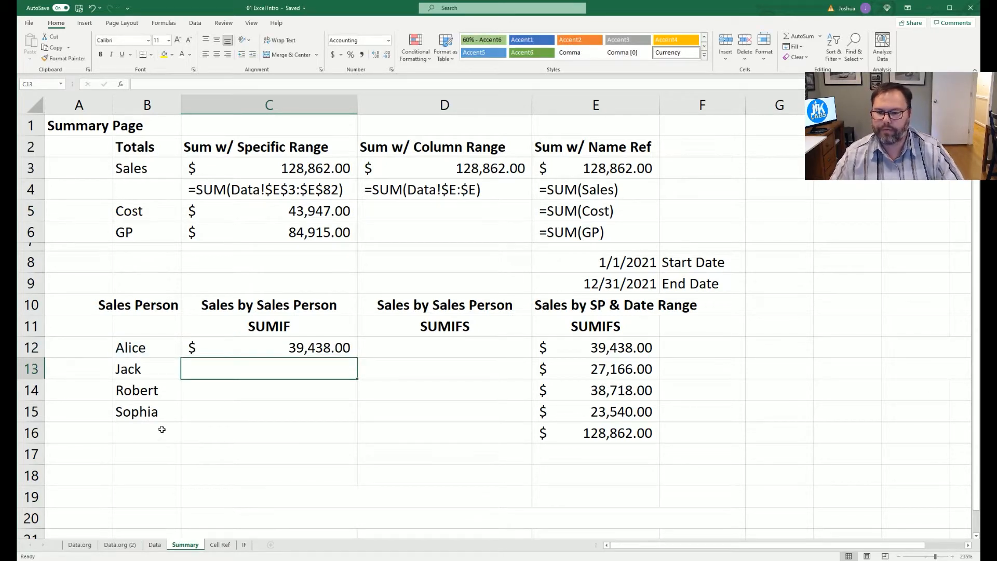
Fill the C12 formula down through C15 and sum C12:C15 in C16
{"action": "left_click", "coordinate": [262, 351]}
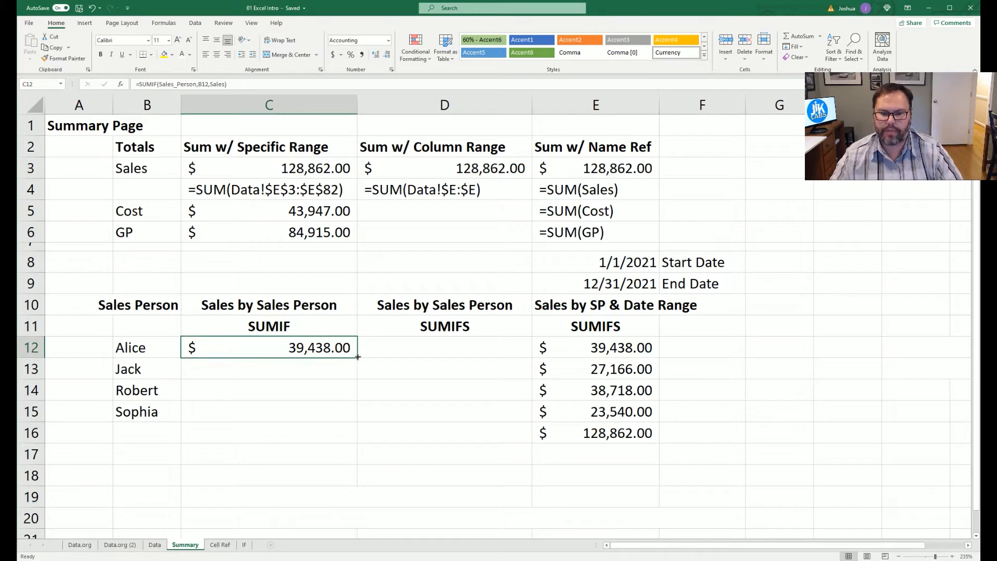
{"action": "left_click_drag", "start_coordinate": [358, 363], "coordinate": [337, 427]}
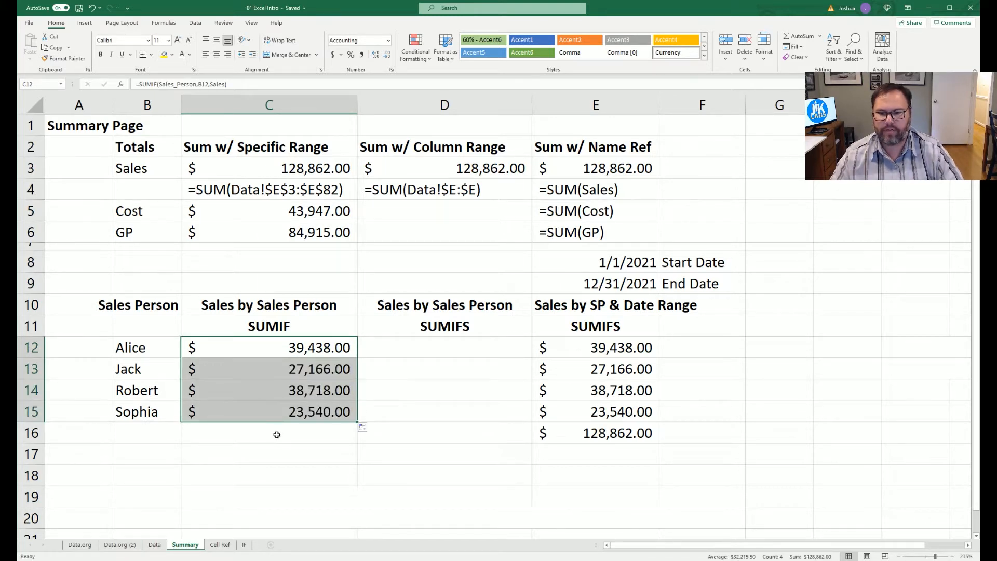
{"action": "left_click", "coordinate": [277, 432]}
{"action": "type", "text": "=sum("}
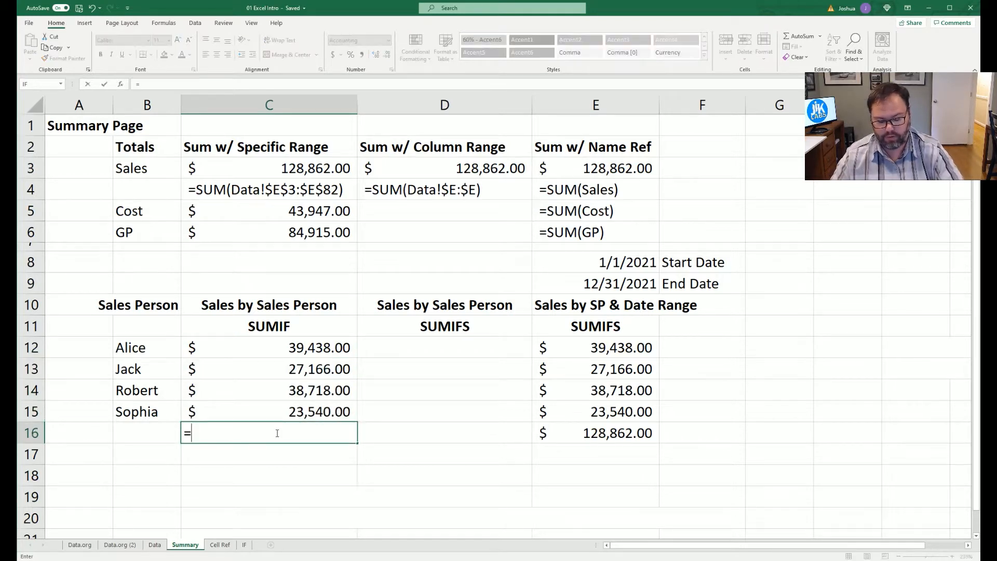
{"action": "left_click_drag", "start_coordinate": [259, 345], "coordinate": [255, 411]}
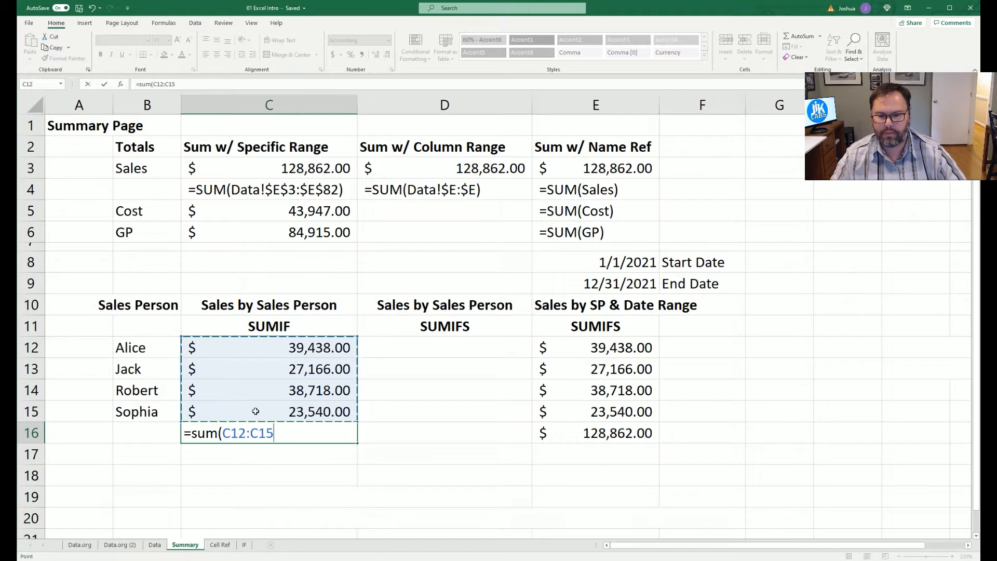
{"action": "key", "text": "Return"}
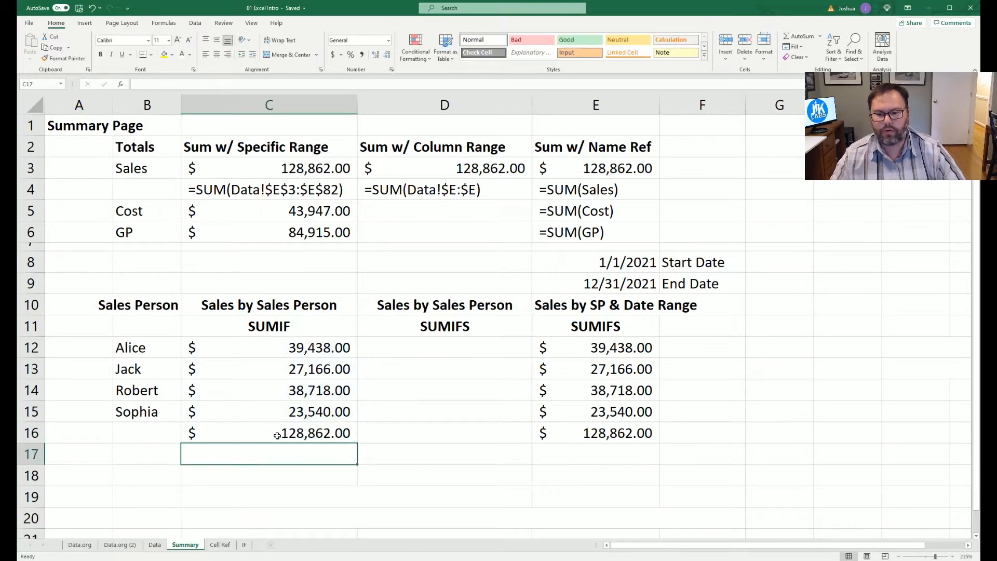
Compare the total in C16 with the sales total in C3 and inspect the SUMIF formulas in C12 and C14
{"action": "left_click", "coordinate": [328, 439]}
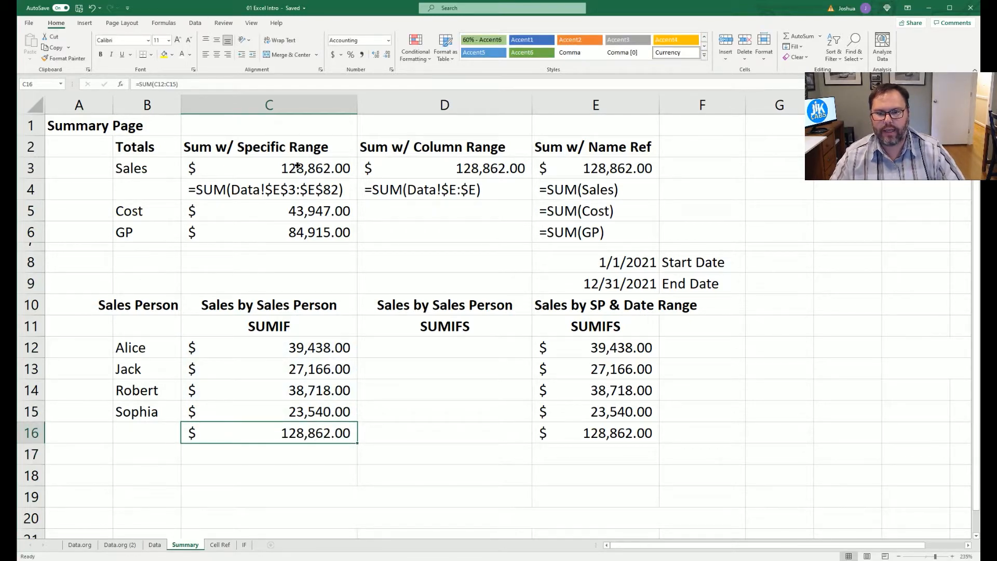
{"action": "left_click", "coordinate": [294, 166]}
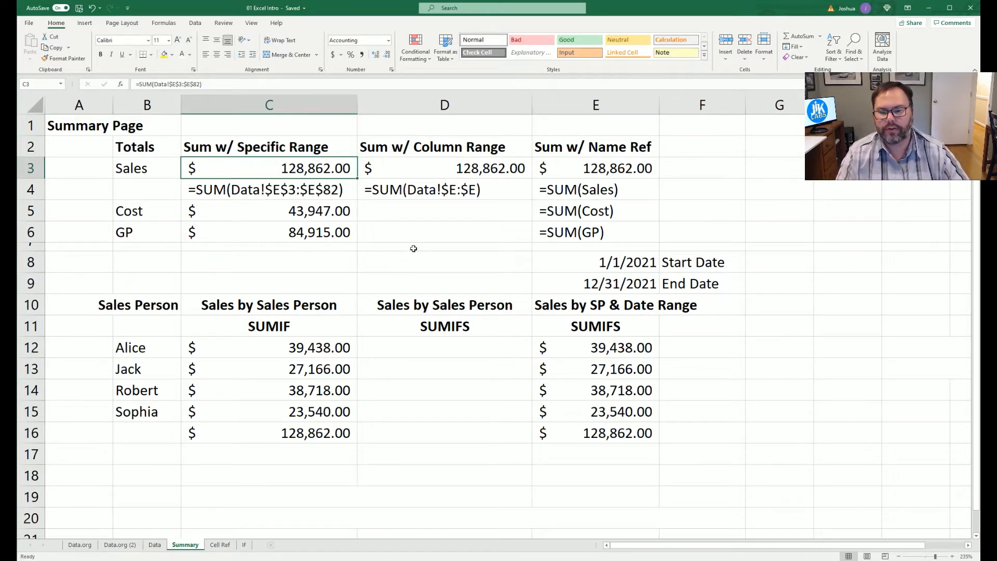
{"action": "double_click", "coordinate": [260, 349]}
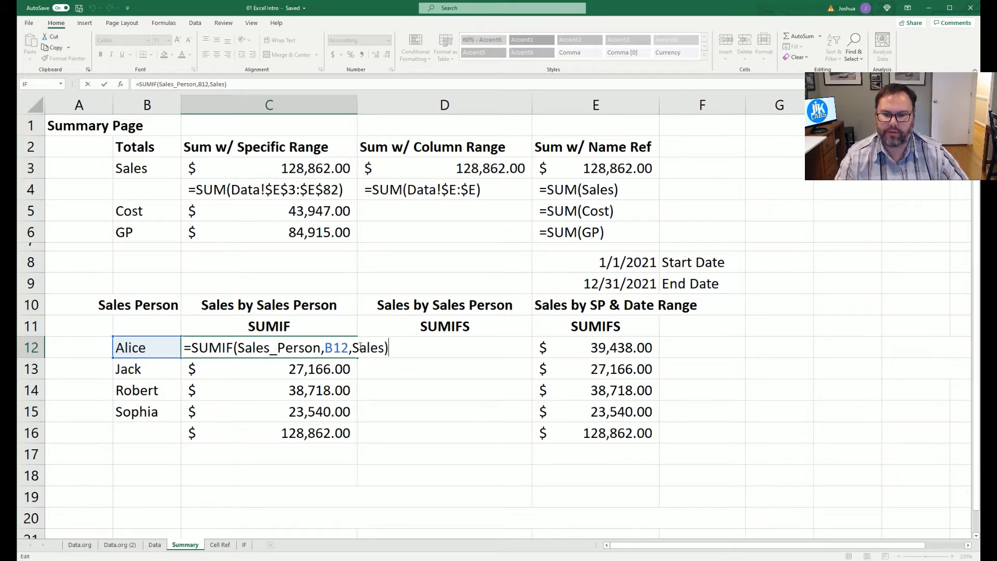
{"action": "key", "text": "ctrl+Return"}
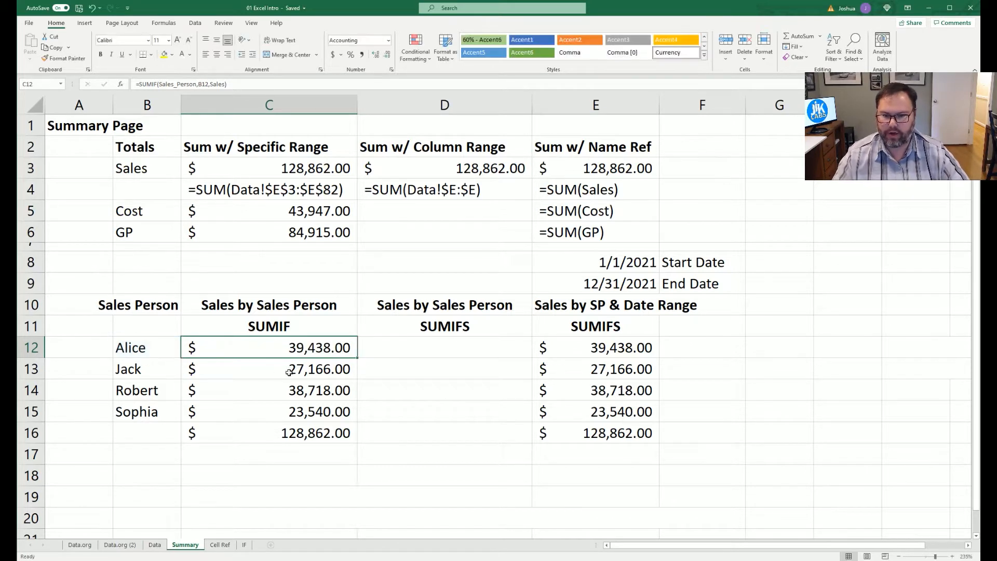
{"action": "left_click", "coordinate": [245, 384]}
{"action": "key", "text": "F2"}
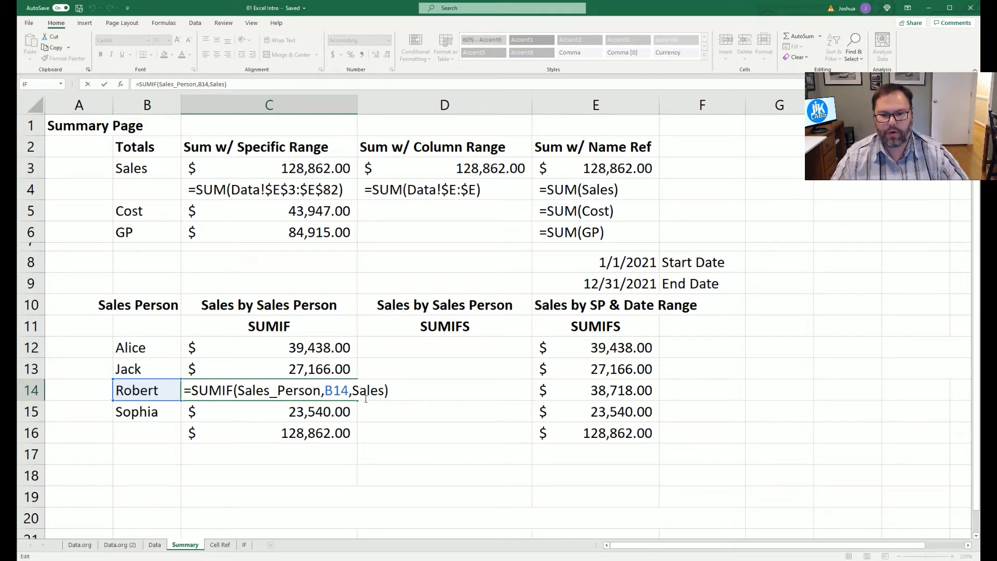
Replace the formula in C12 with =SUMIF(Data!C3:C82,Summary!B12,Data!E3:E82), using specific ranges on the Data sheet
{"action": "left_click", "coordinate": [241, 348]}
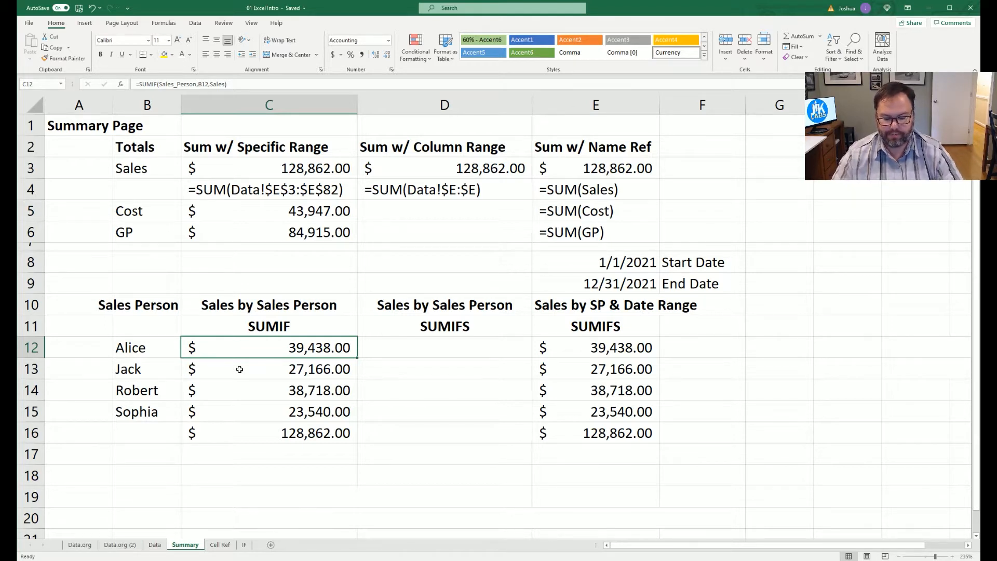
{"action": "type", "text": "=sumif("}
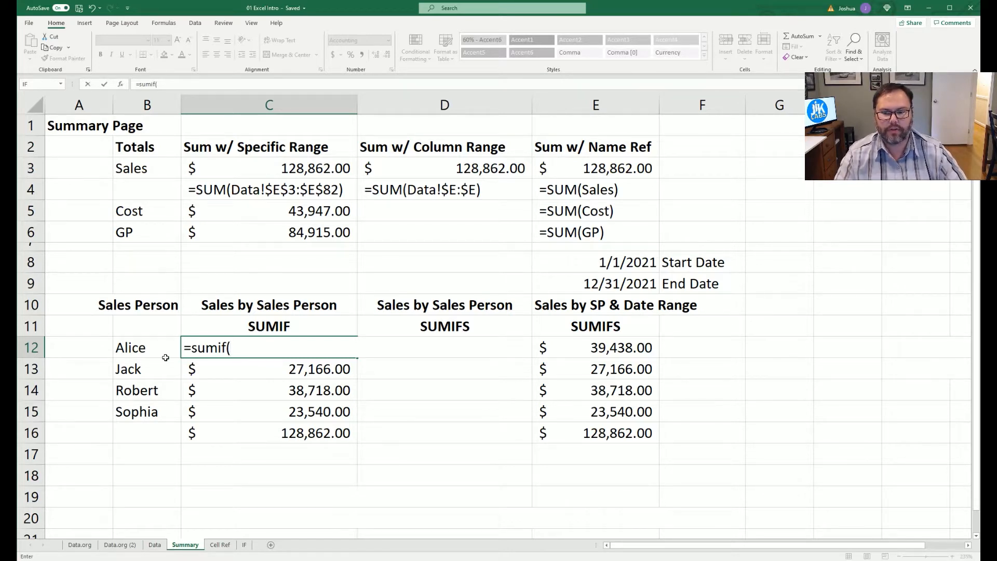
{"action": "left_click", "coordinate": [156, 546]}
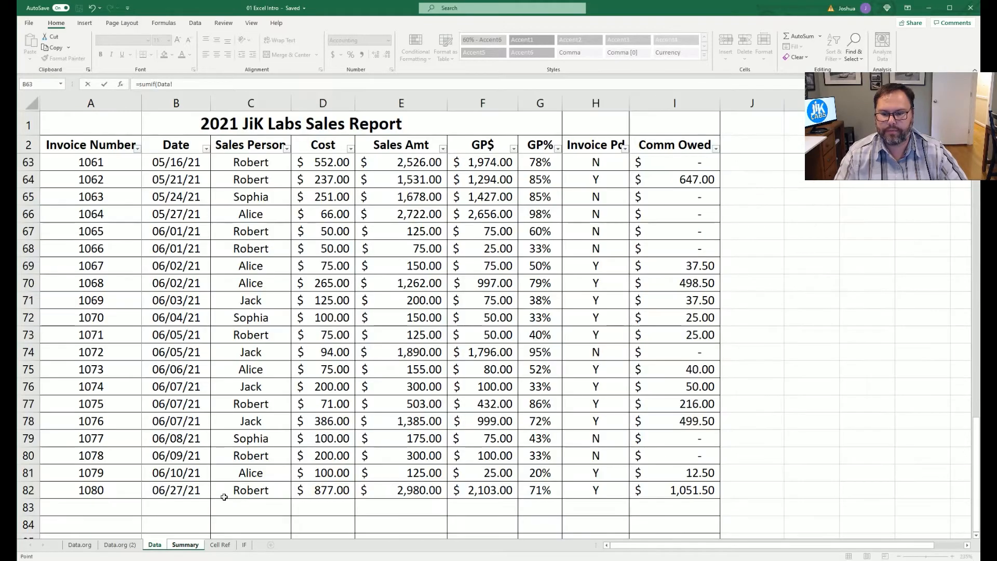
{"action": "left_click_drag", "start_coordinate": [244, 490], "coordinate": [245, 165]}
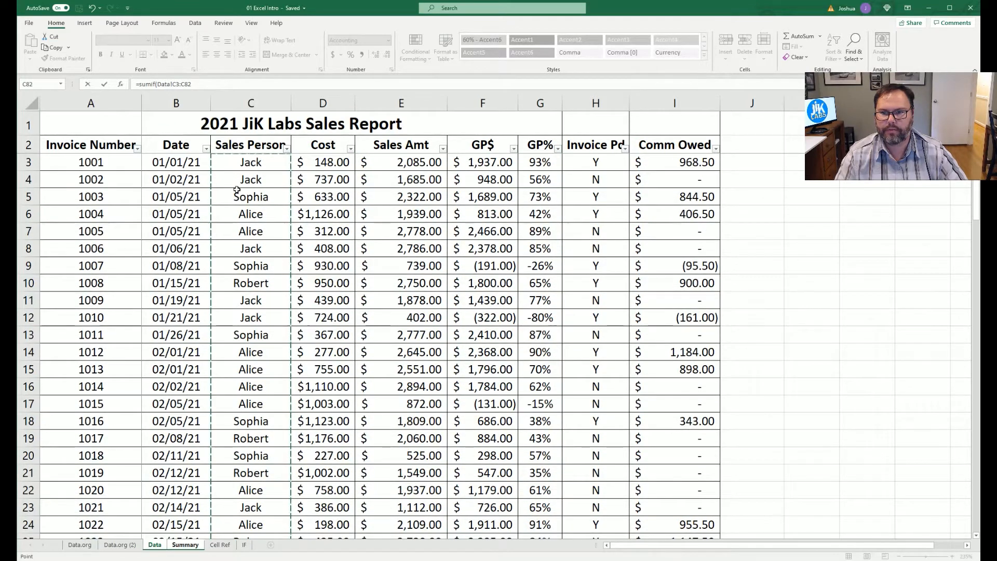
{"action": "type", "text": ","}
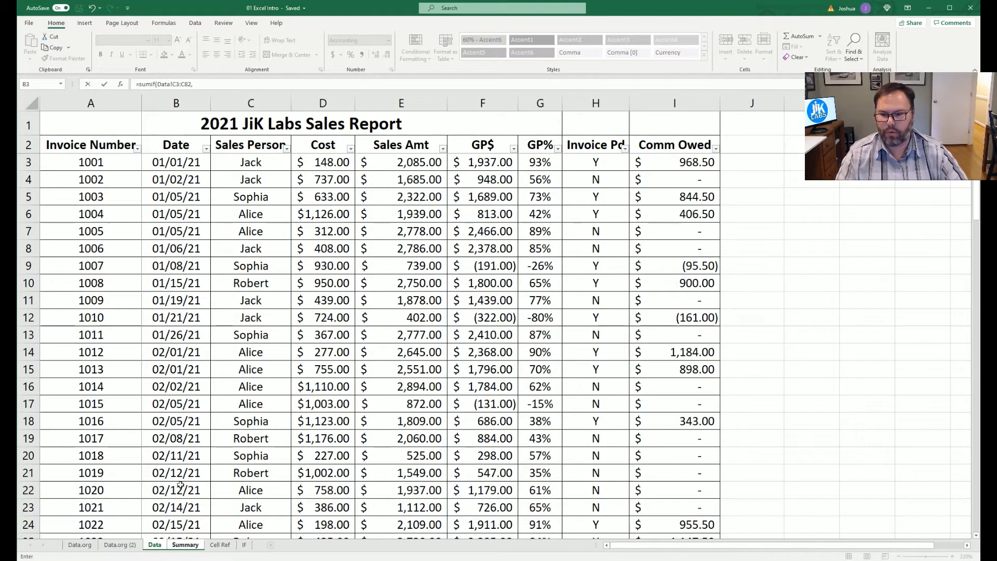
{"action": "left_click", "coordinate": [181, 545]}
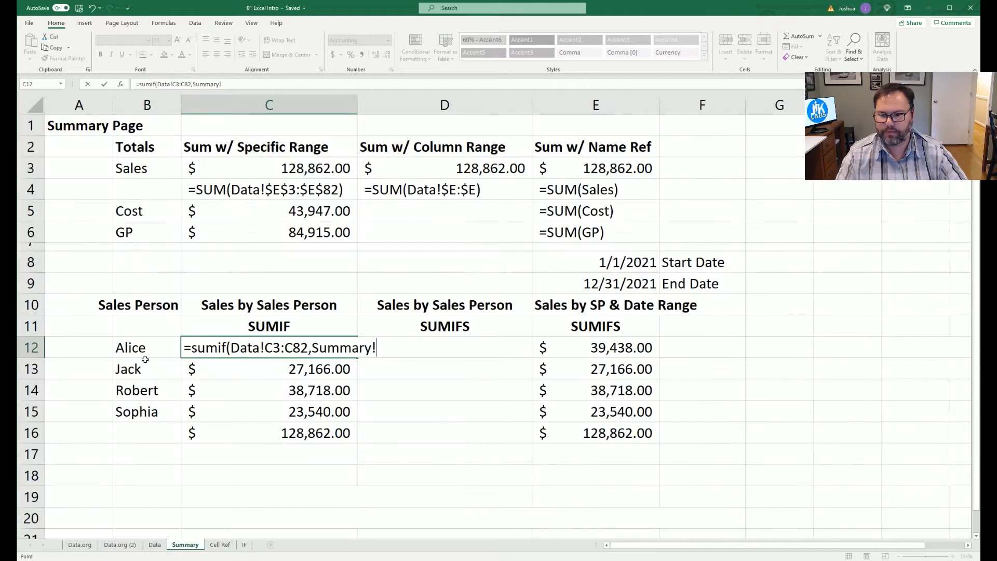
{"action": "left_click", "coordinate": [129, 347]}
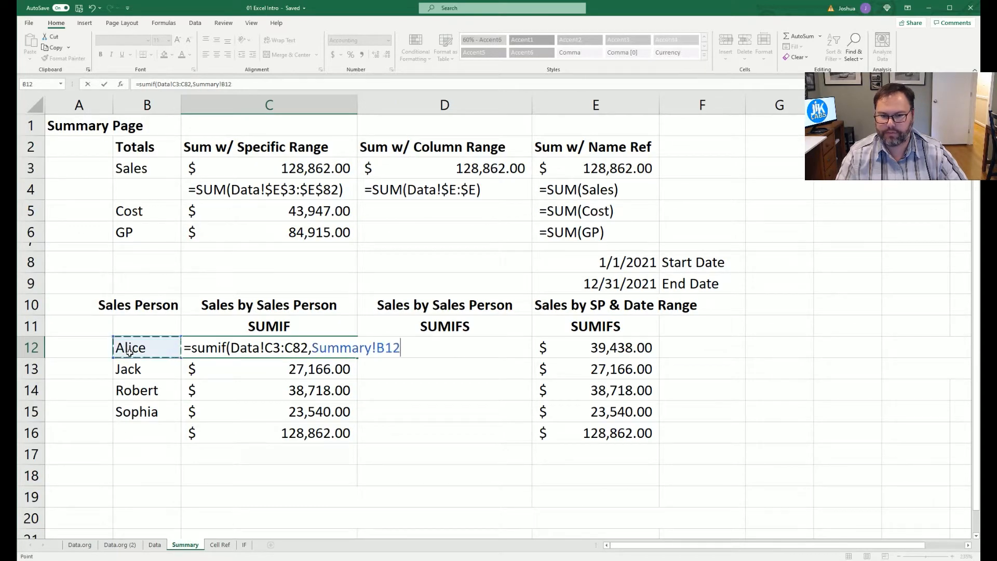
{"action": "type", "text": ","}
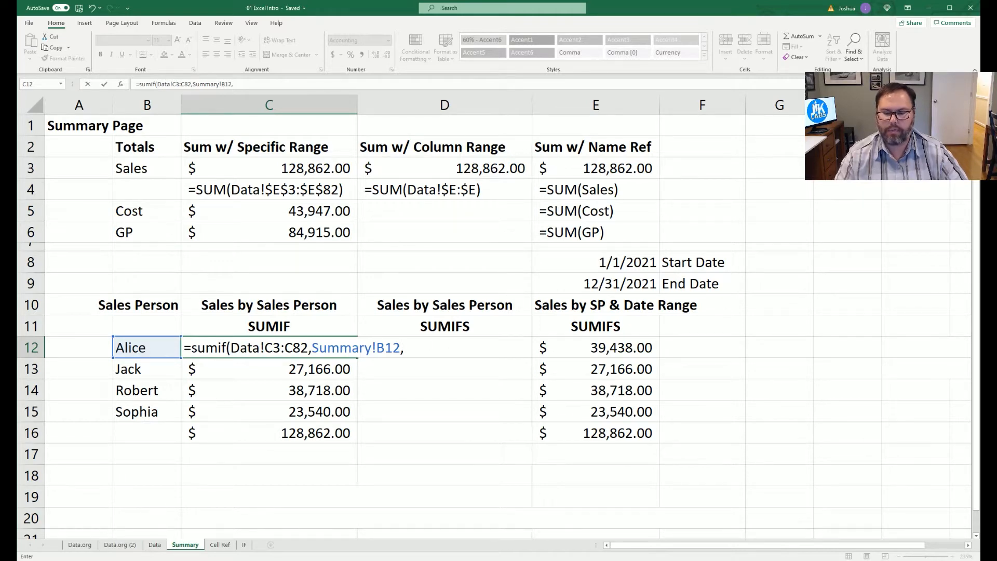
{"action": "left_click", "coordinate": [154, 546]}
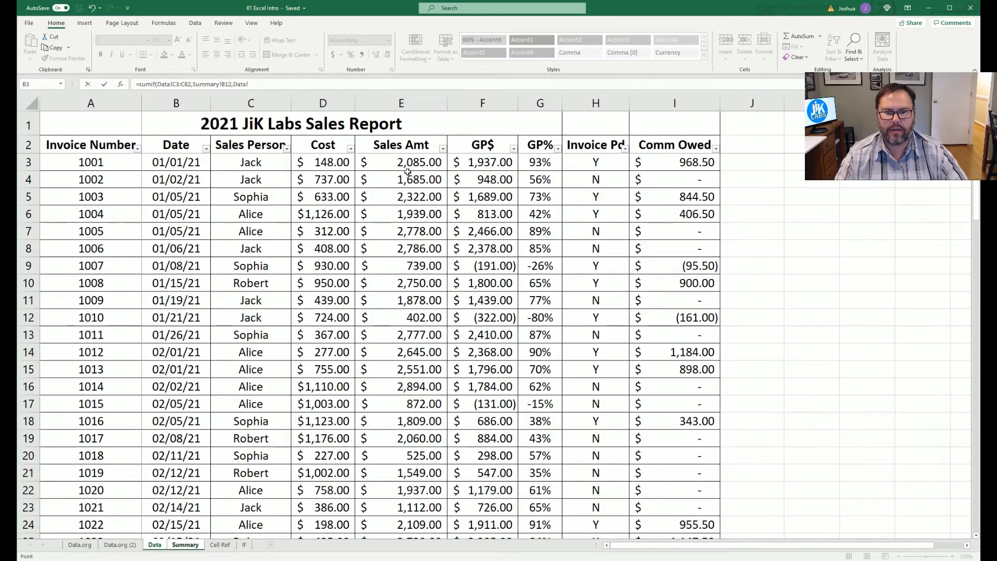
{"action": "left_click_drag", "start_coordinate": [406, 162], "coordinate": [410, 487]}
{"action": "type", "text": ")"}
{"action": "key", "text": "Return"}
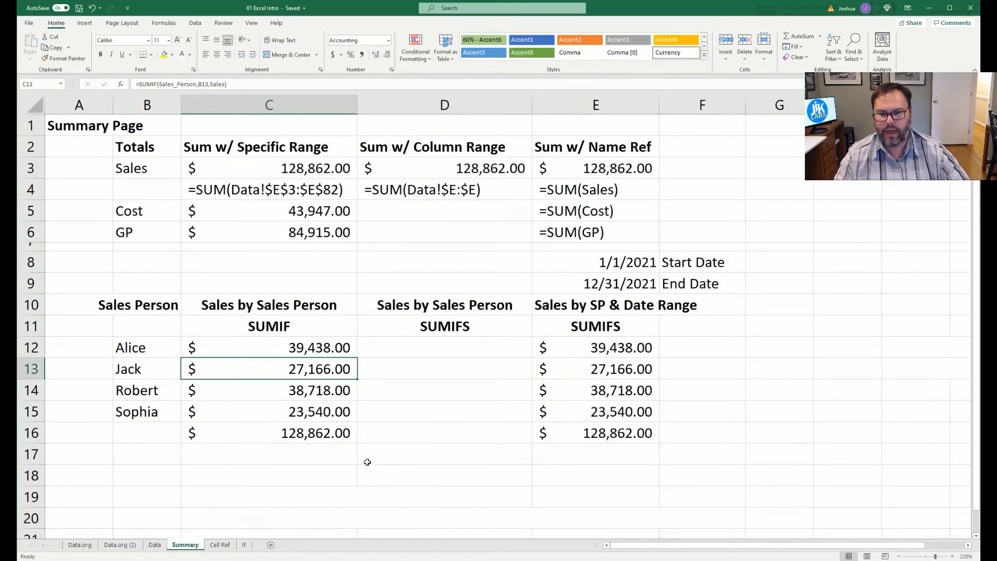
{"action": "left_click", "coordinate": [284, 348]}
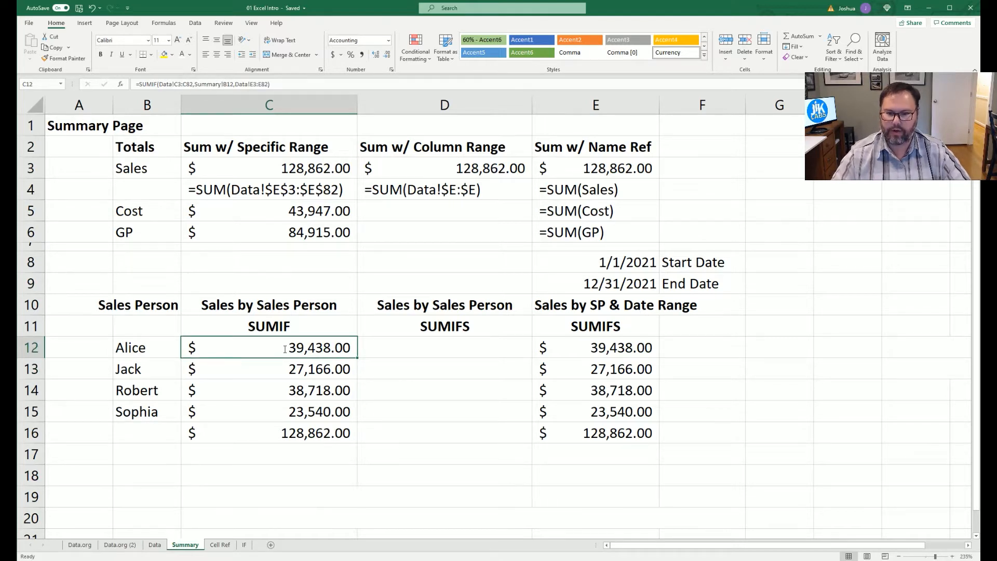
Remove the Summary! sheet prefix from the B12 reference in the C12 formula, leaving =SUMIF(Data!C3:C82,B12,Data!E3:E82)
{"action": "key", "text": "F2"}
{"action": "left_click_drag", "start_coordinate": [317, 344], "coordinate": [384, 343]}
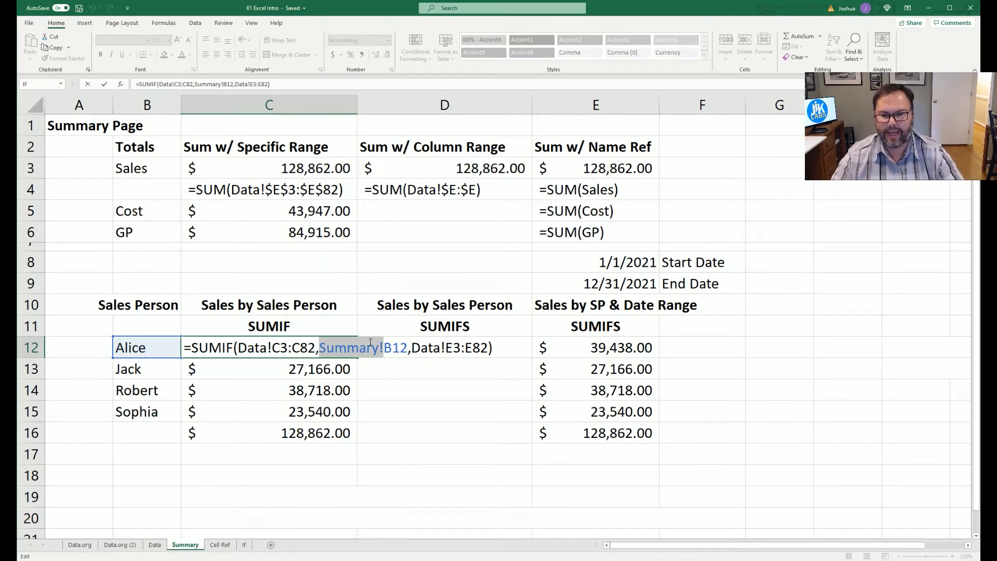
{"action": "key", "text": "BackSpace"}
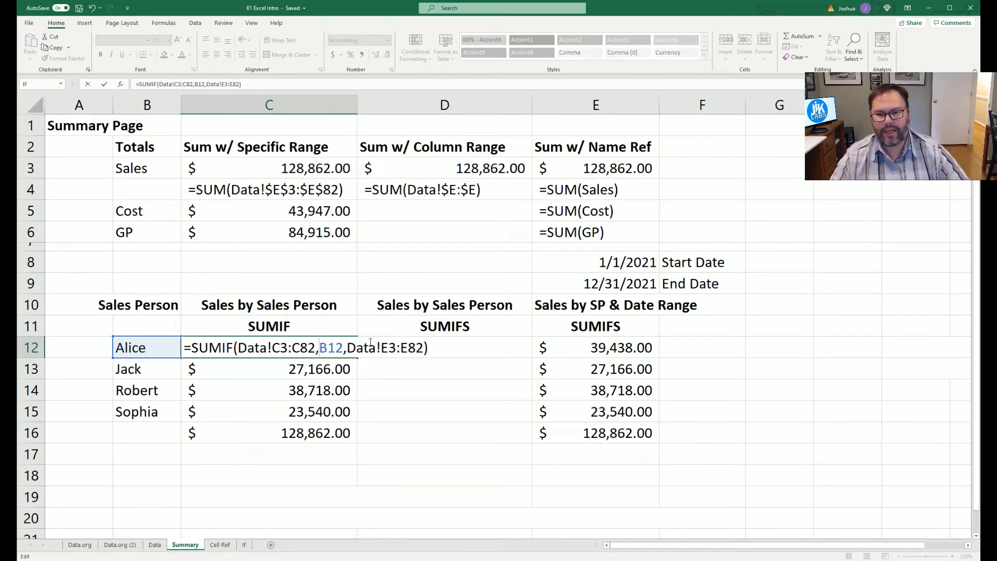
{"action": "key", "text": "Return"}
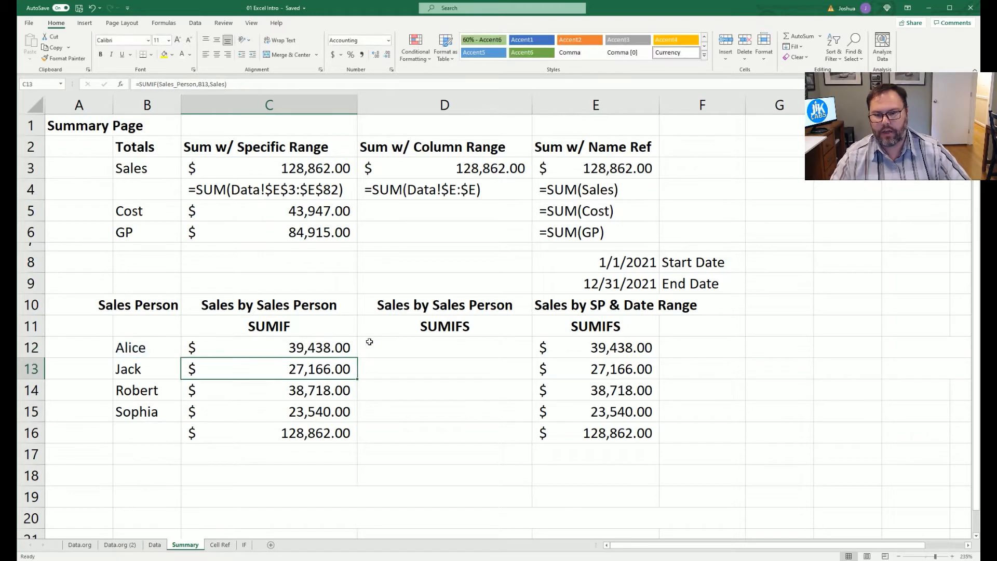
Examine the B12 reference and the Data! sheet prefix inside the C12 SUMIF formula without changing it
{"action": "left_click", "coordinate": [245, 345]}
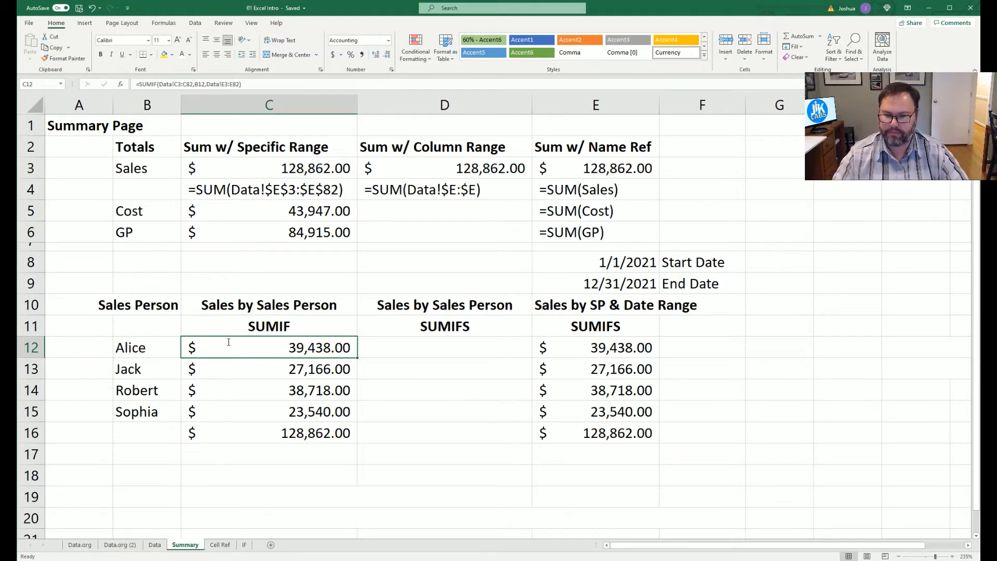
{"action": "key", "text": "F2"}
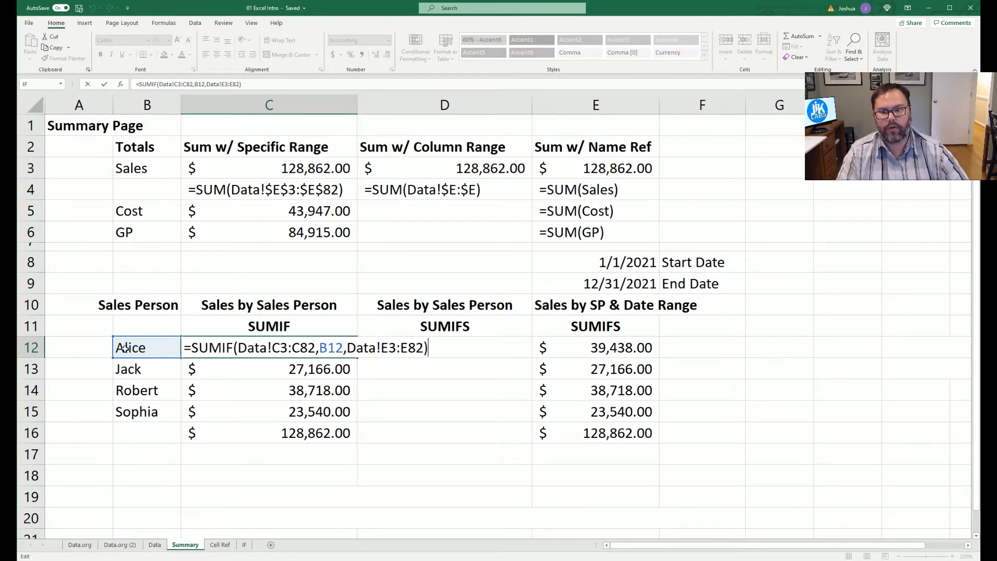
{"action": "left_click_drag", "start_coordinate": [271, 351], "coordinate": [238, 348]}
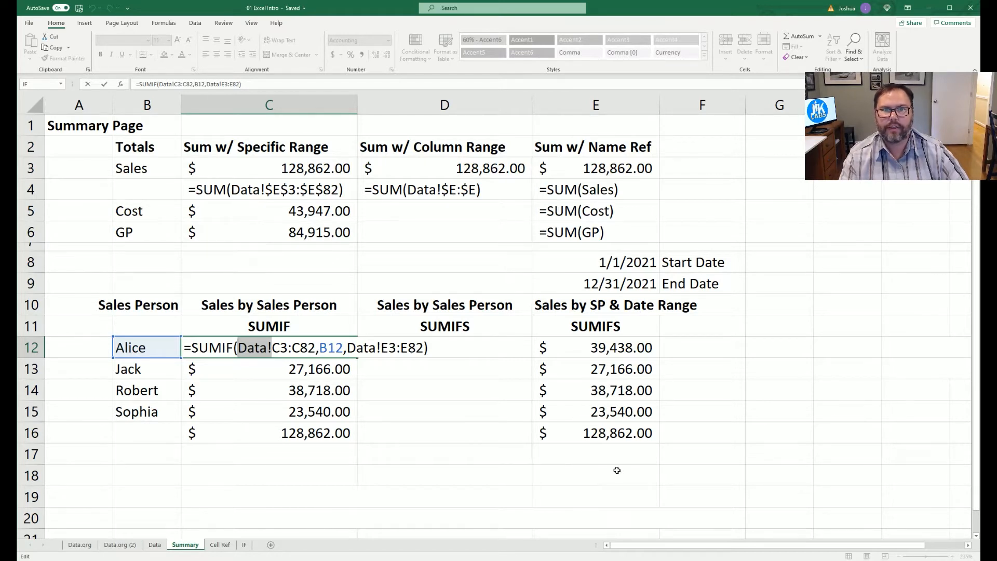
{"action": "key", "text": "Escape"}
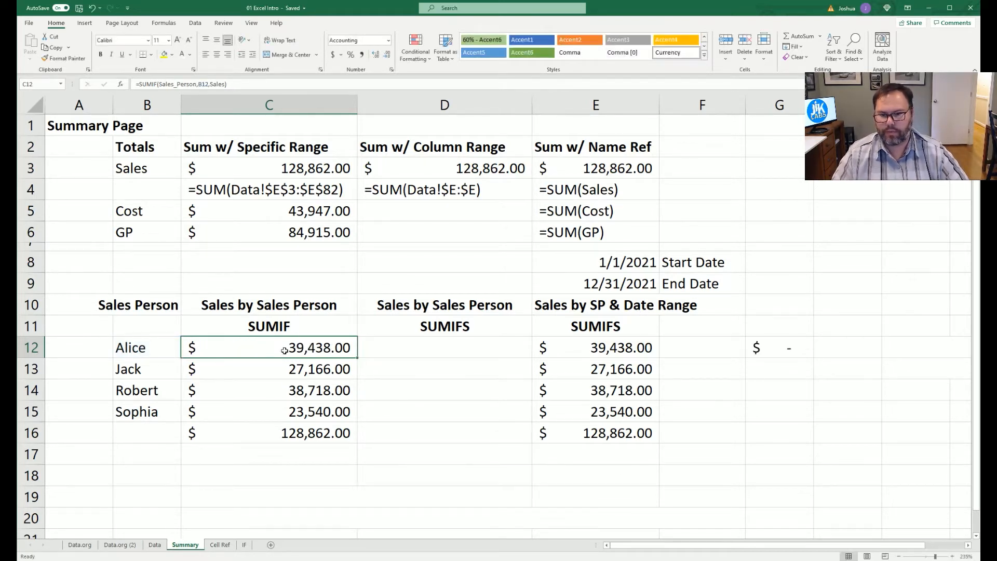
Make the column of the criteria reference absolute in C12, so the formula reads =SUMIF(Sales_Person,$B12,Sales)
{"action": "left_click", "coordinate": [297, 367]}
{"action": "left_click", "coordinate": [294, 353]}
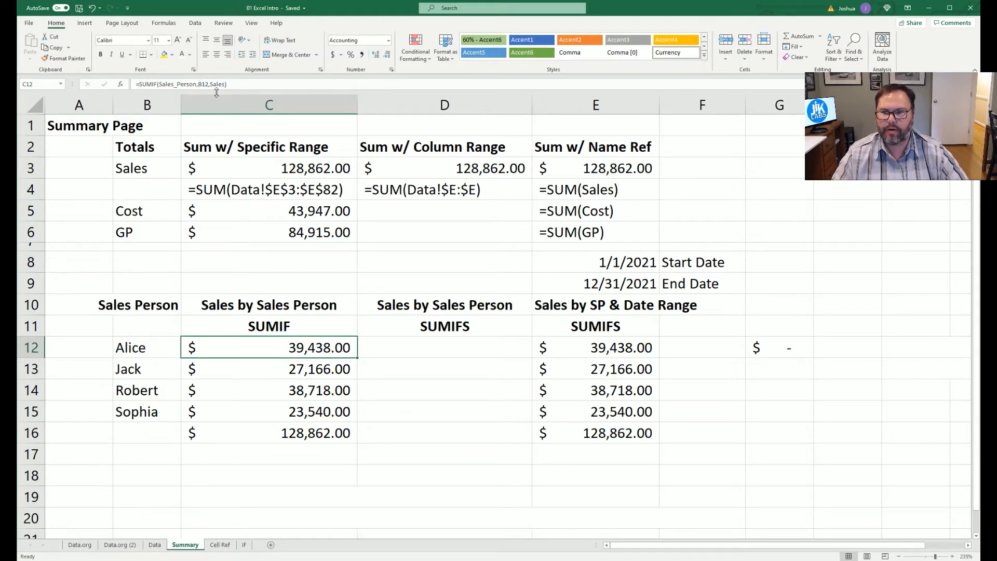
{"action": "left_click", "coordinate": [198, 84]}
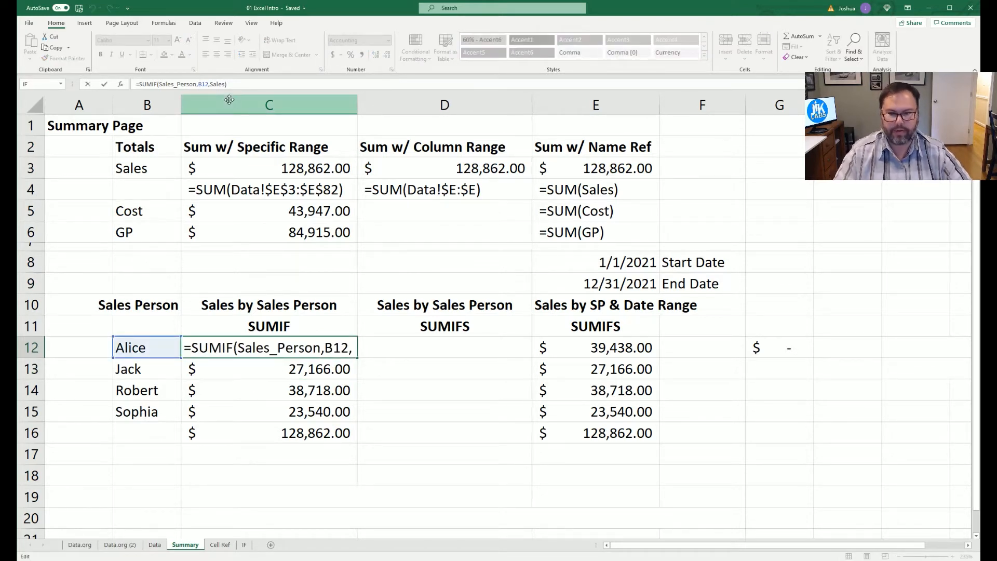
{"action": "type", "text": "$"}
{"action": "key", "text": "Return"}
Copy the C12 formula to G12 and turn it into literal text with a leading apostrophe
{"action": "key", "text": "Up"}
{"action": "key", "text": "ctrl+c"}
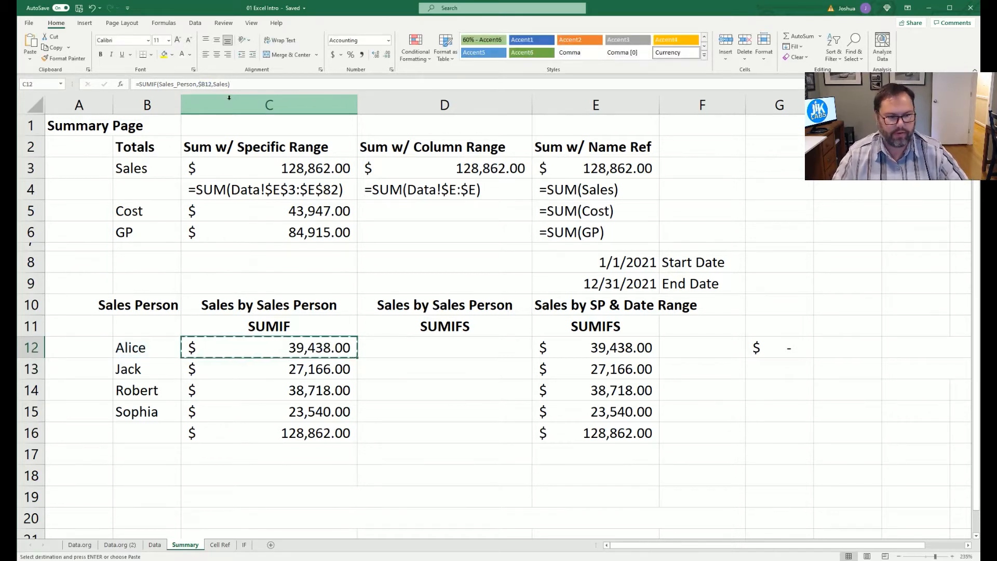
{"action": "left_click", "coordinate": [787, 345]}
{"action": "key", "text": "ctrl+v"}
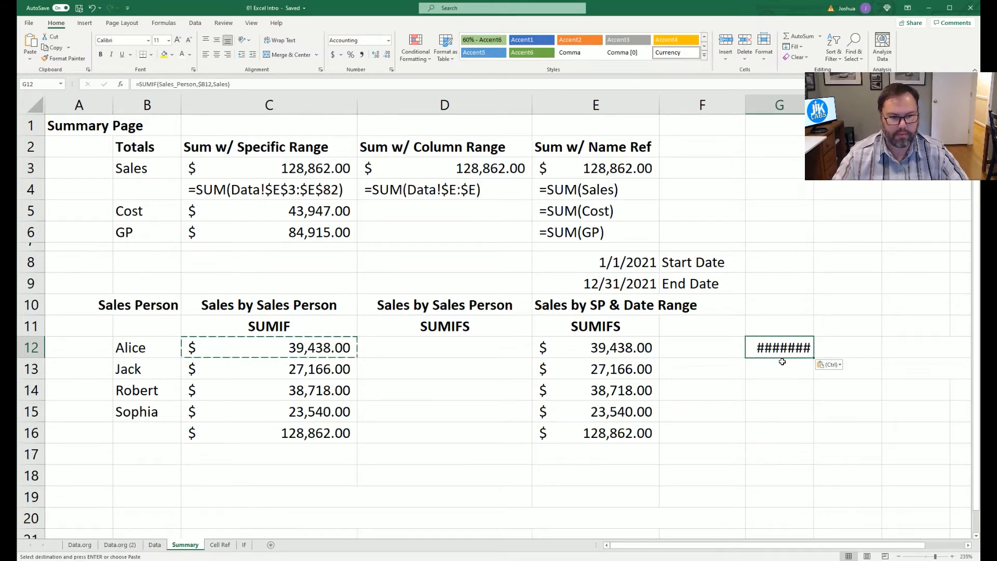
{"action": "key", "text": "F2"}
{"action": "left_click", "coordinate": [753, 345]}
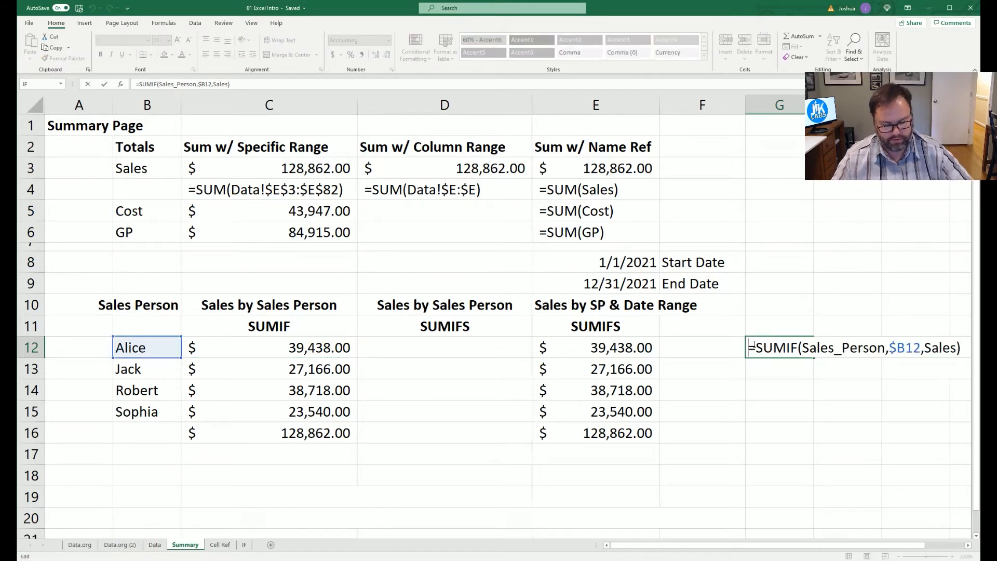
{"action": "type", "text": "'"}
{"action": "key", "text": "Return"}
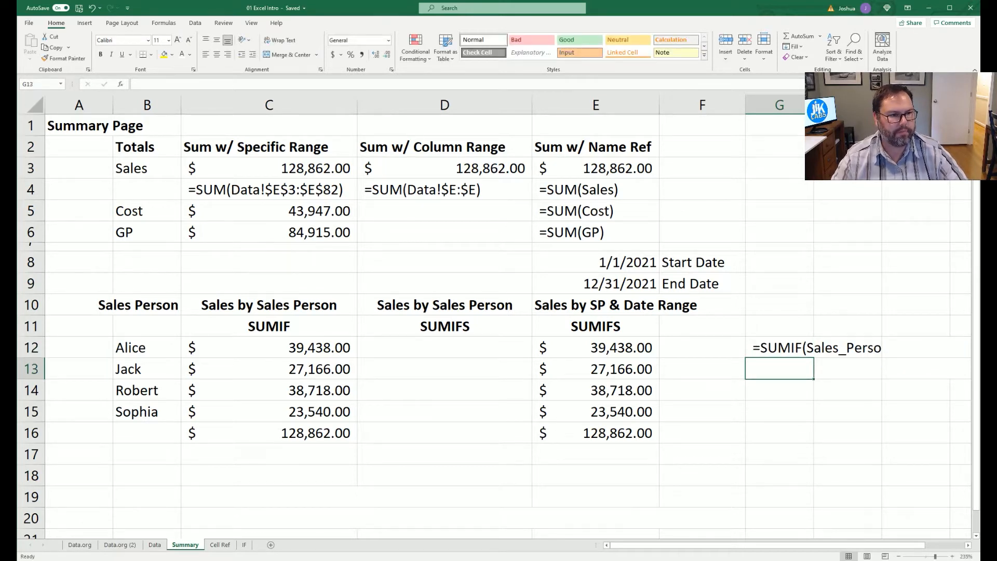
Autofit column G to the formula text and slightly narrow column F
{"action": "double_click", "coordinate": [814, 105]}
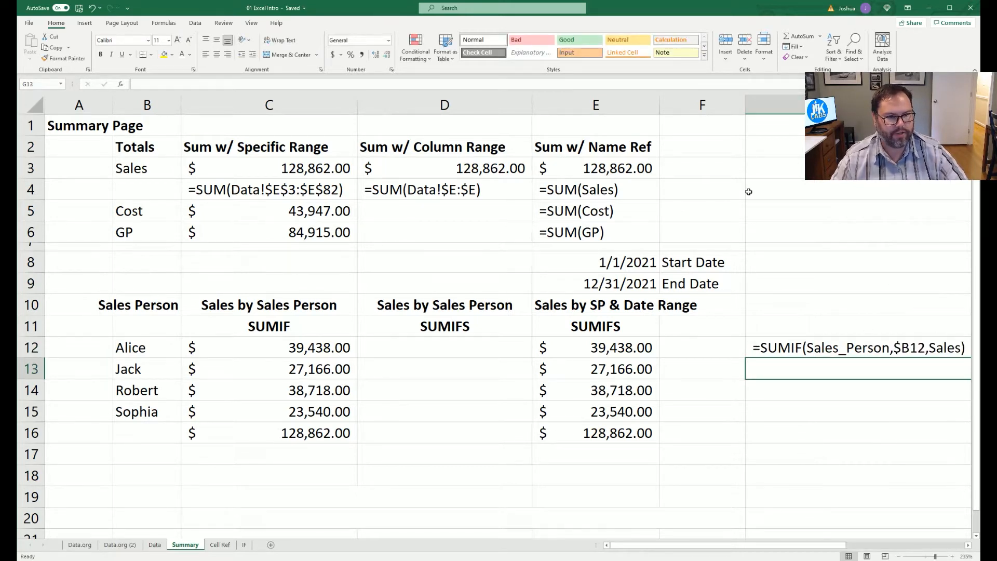
{"action": "left_click_drag", "start_coordinate": [742, 108], "coordinate": [726, 108]}
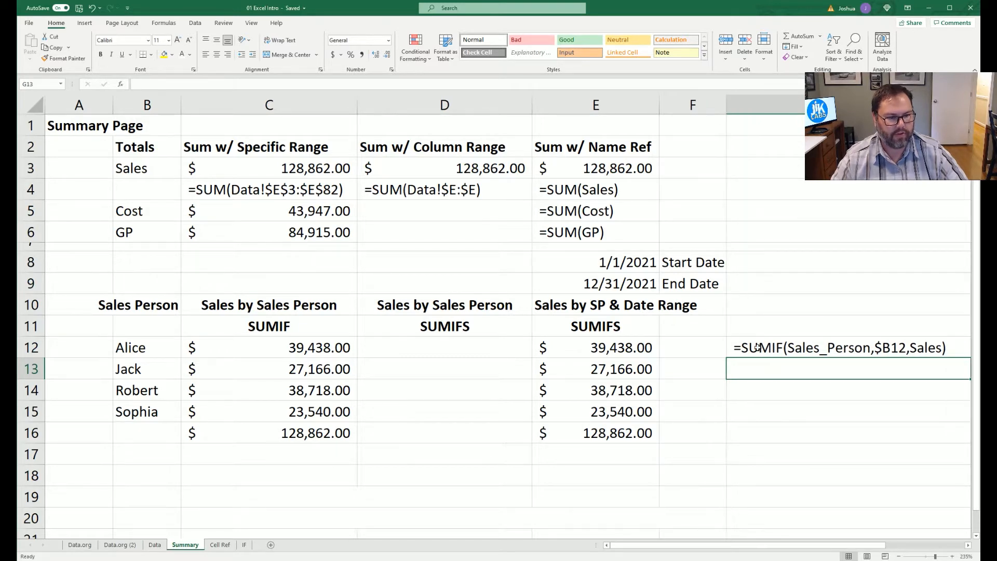
{"action": "left_click", "coordinate": [797, 327]}
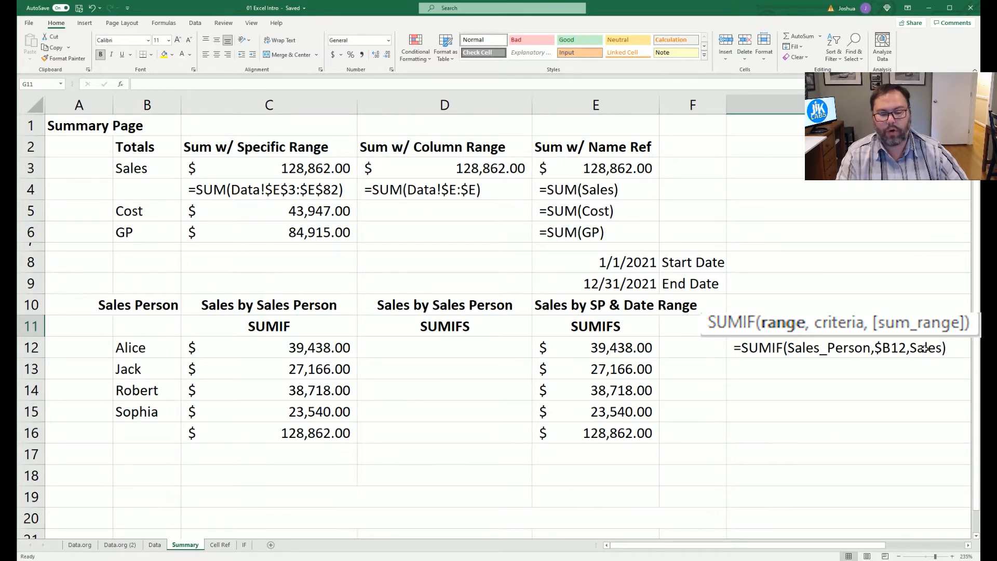
Begin a SUMIFS formula in D12 with Sales as the sum range and Sales_Person as the first criteria range
{"action": "left_click", "coordinate": [451, 348]}
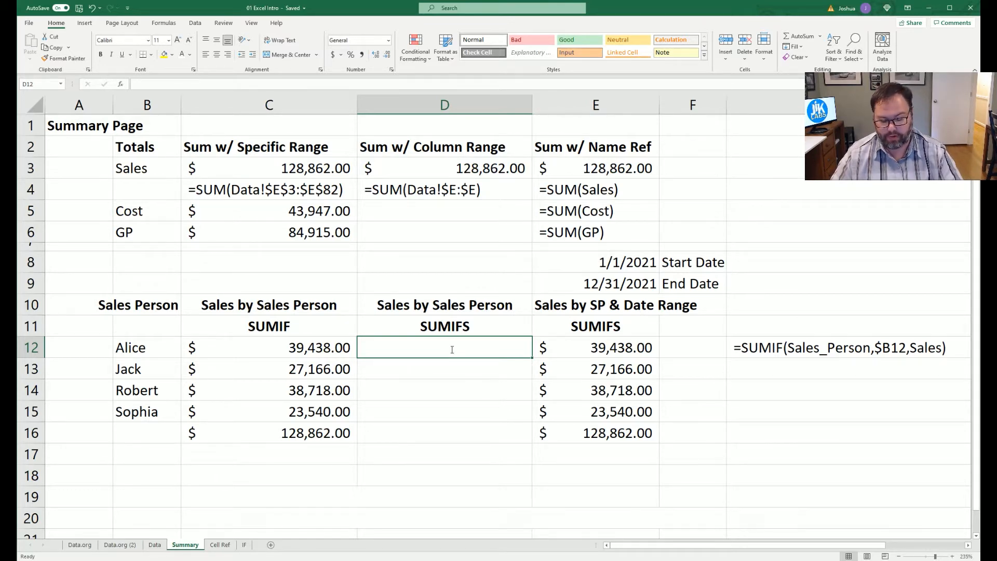
{"action": "type", "text": "=sumif"}
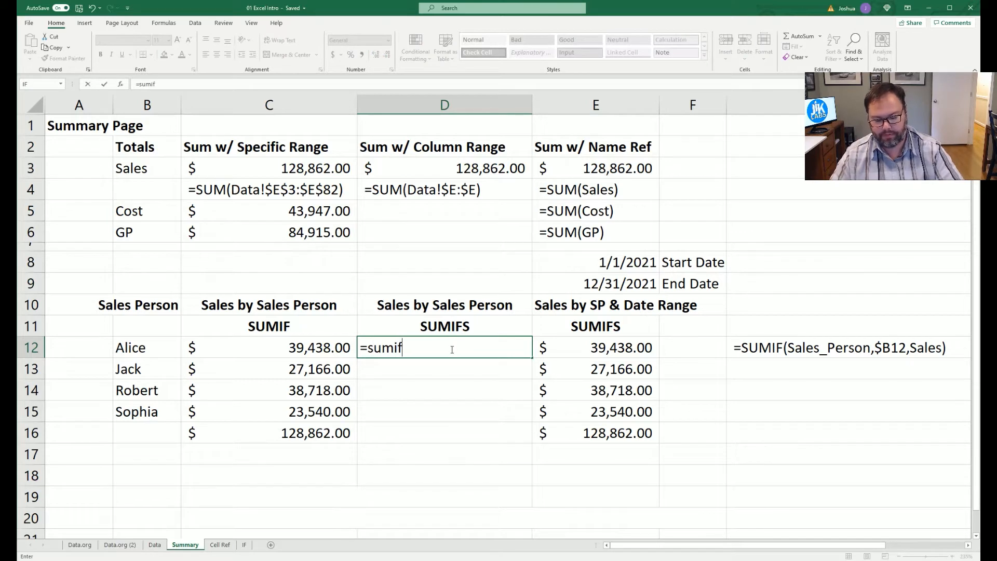
{"action": "type", "text": "("}
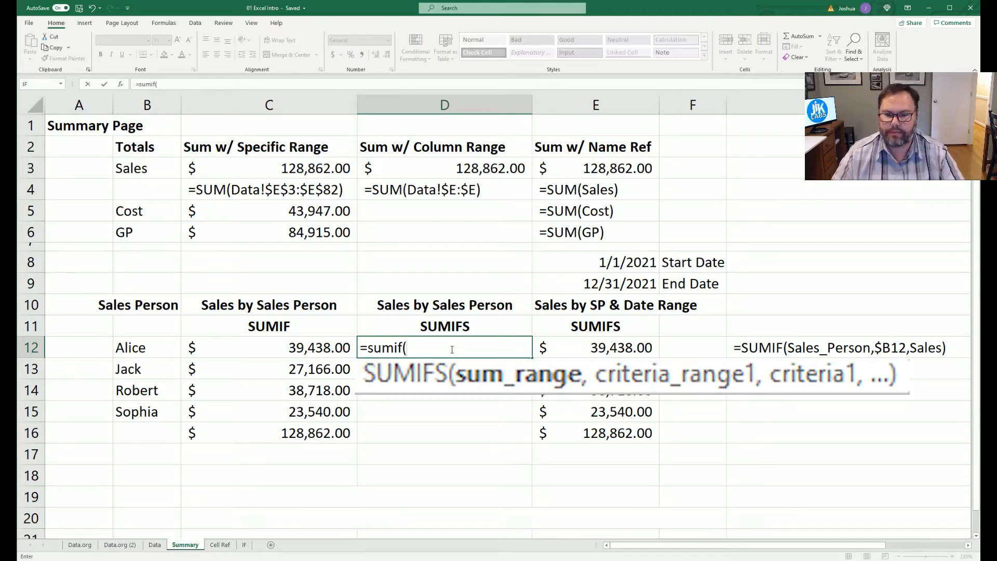
{"action": "key", "text": "BackSpace"}
{"action": "type", "text": "s("}
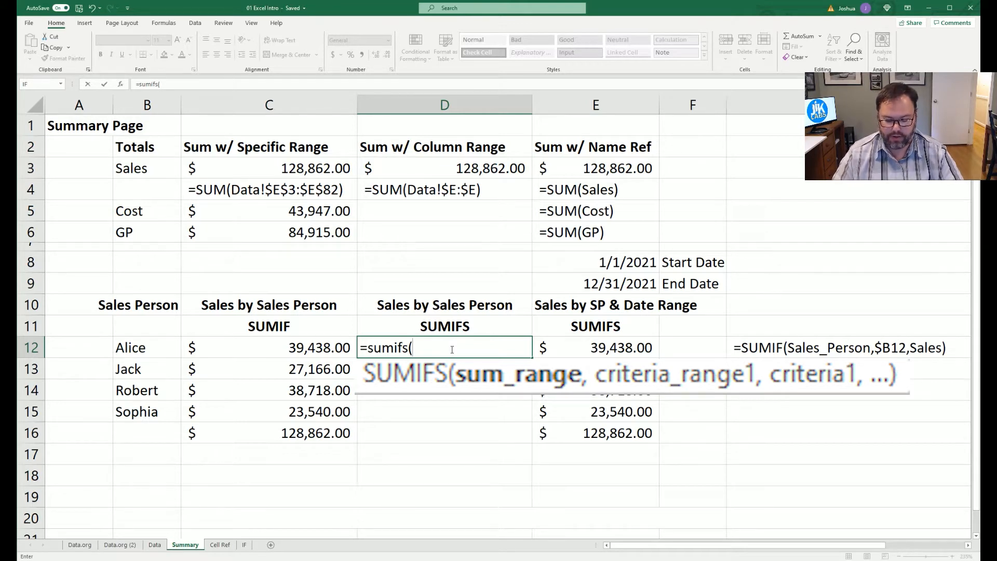
{"action": "type", "text": "sal"}
{"action": "key", "text": "Tab"}
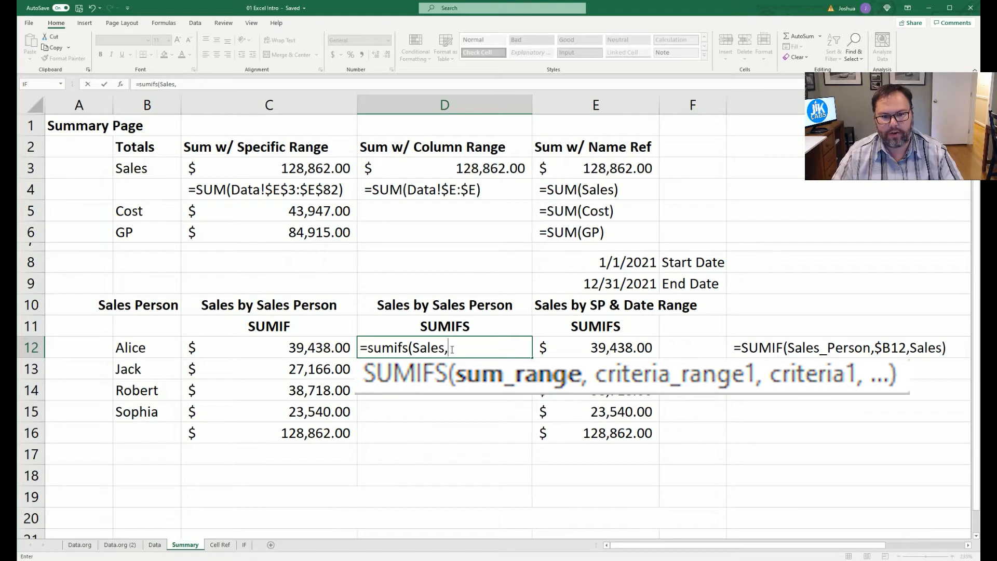
{"action": "type", "text": ",sales"}
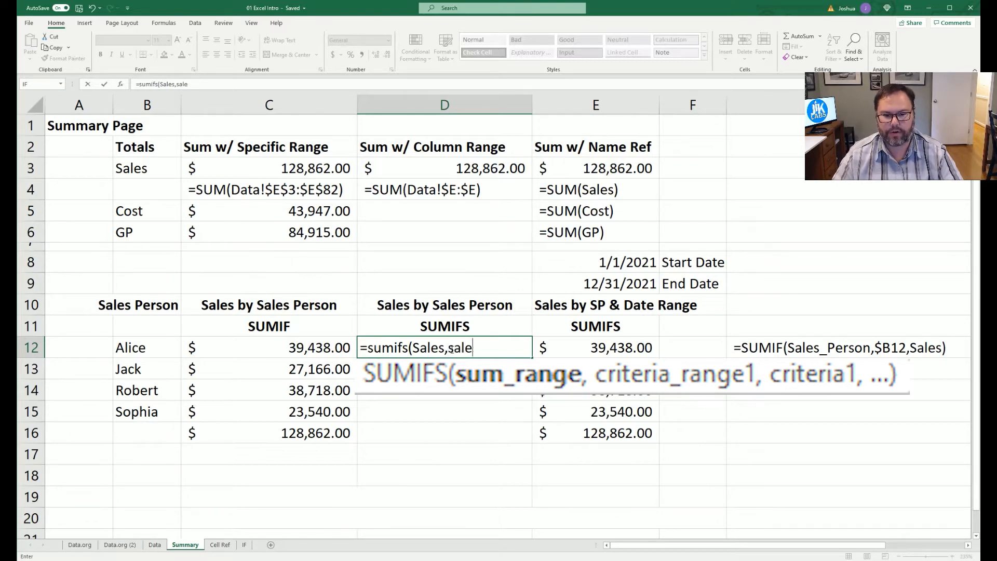
{"action": "key", "text": "Down"}
{"action": "key", "text": "Tab"}
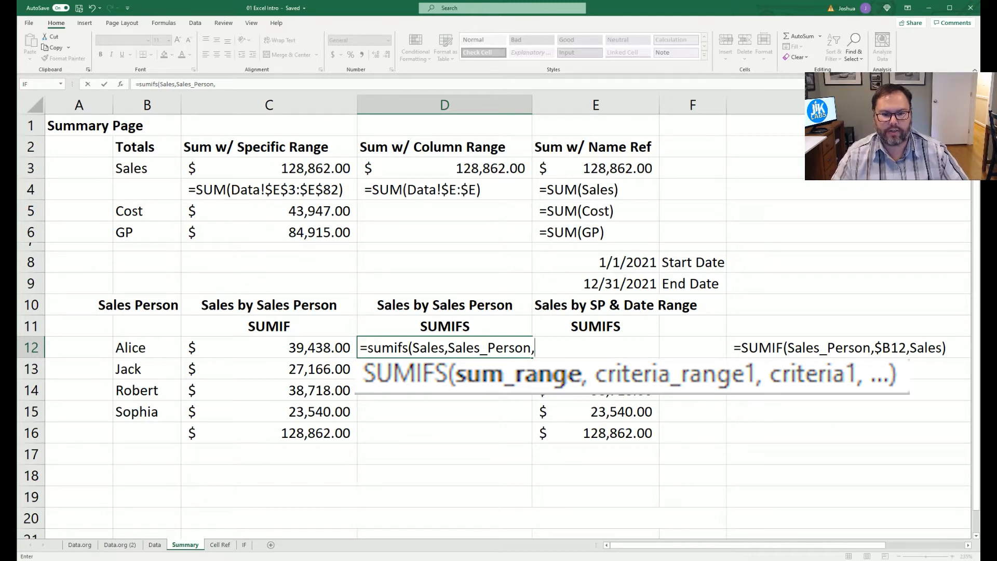
Complete the D12 formula with the column-absolute criterion $B12, giving =SUMIFS(Sales,Sales_Person,$B12)
{"action": "left_click", "coordinate": [133, 347]}
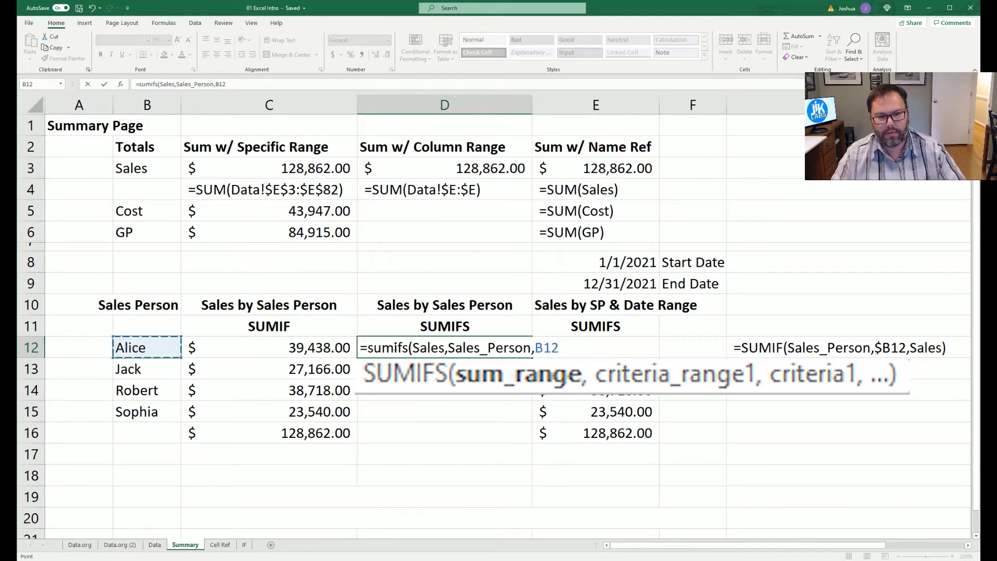
{"action": "left_click", "coordinate": [540, 351]}
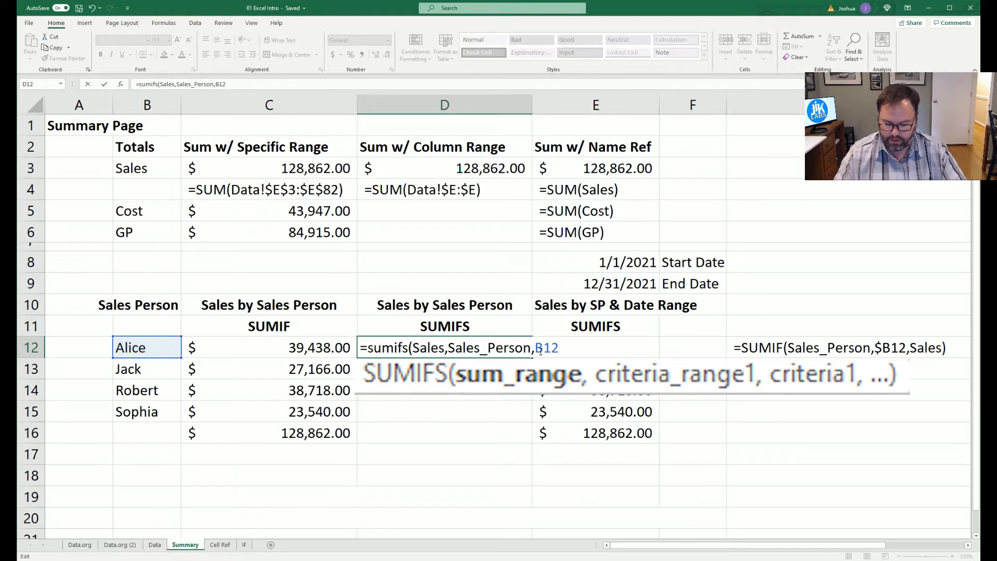
{"action": "key", "text": "F4"}
{"action": "key", "text": "F4"}
{"action": "key", "text": "F4"}
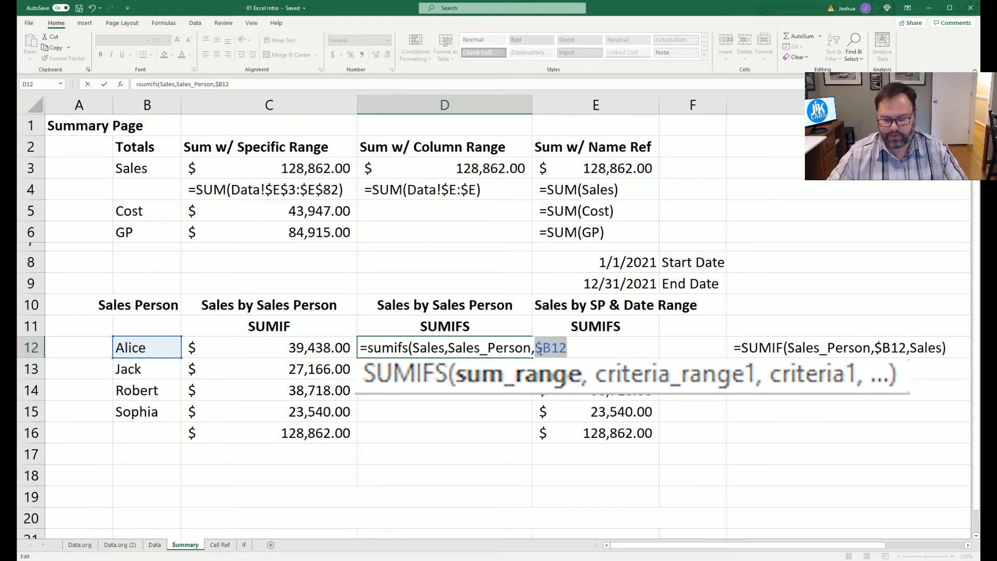
{"action": "left_click", "coordinate": [243, 82]}
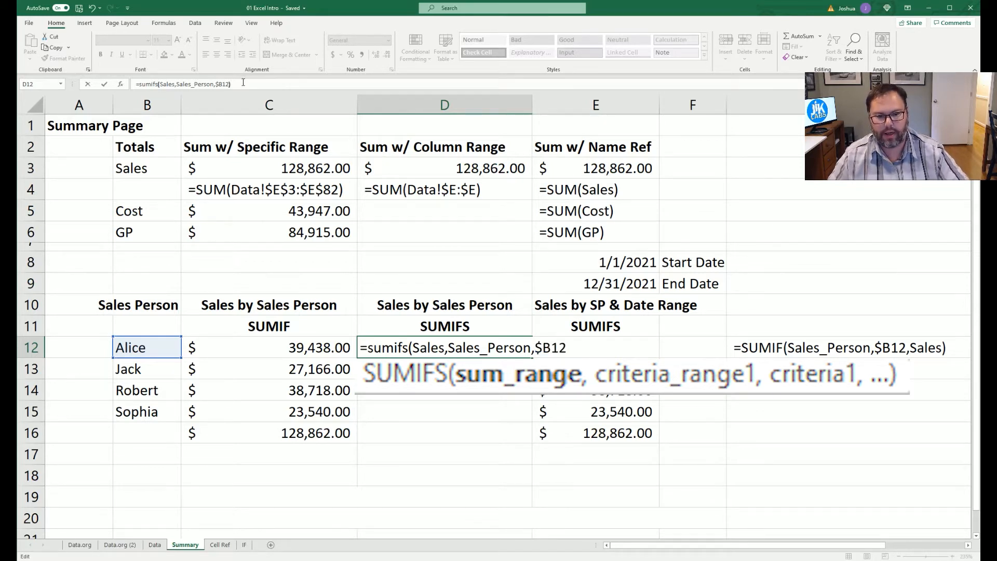
{"action": "type", "text": ")"}
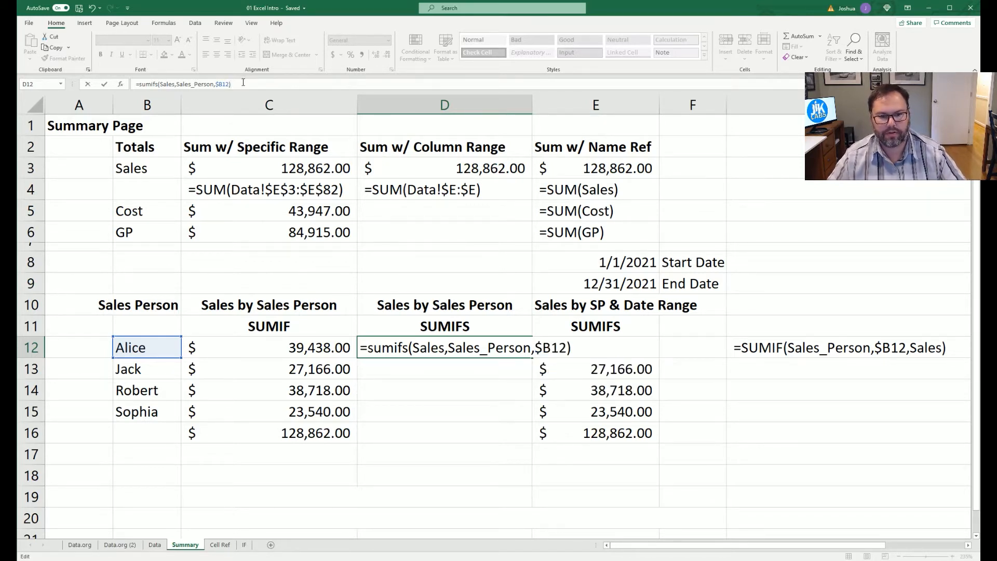
{"action": "key", "text": "Return"}
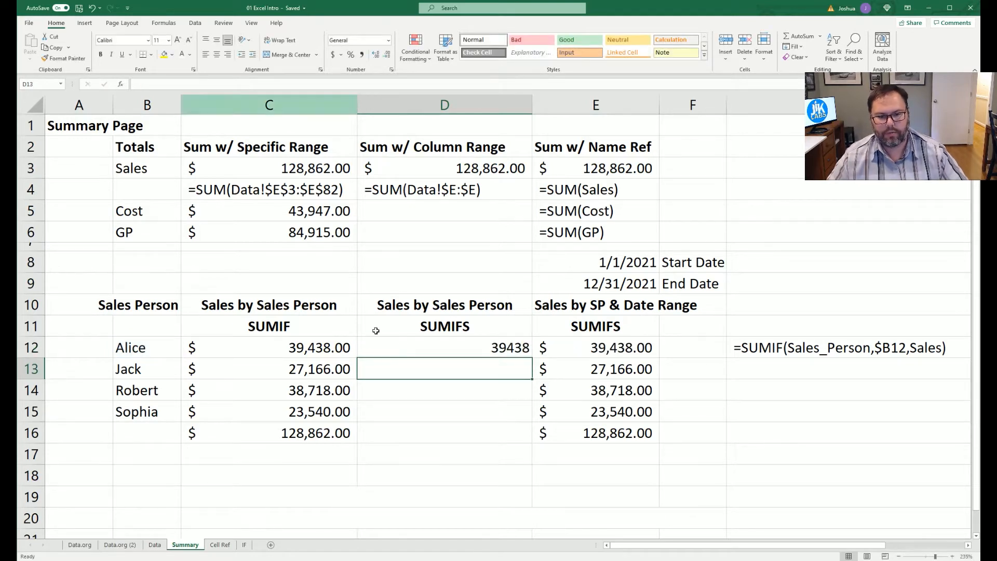
Apply the Accounting number format to D12 and fill its formula down through D15
{"action": "left_click", "coordinate": [415, 347]}
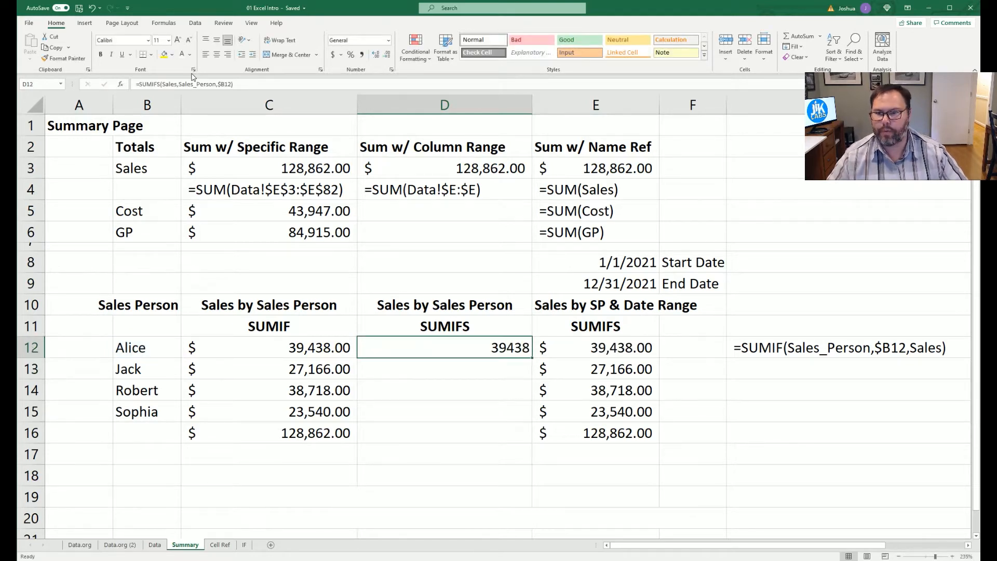
{"action": "left_click", "coordinate": [332, 55]}
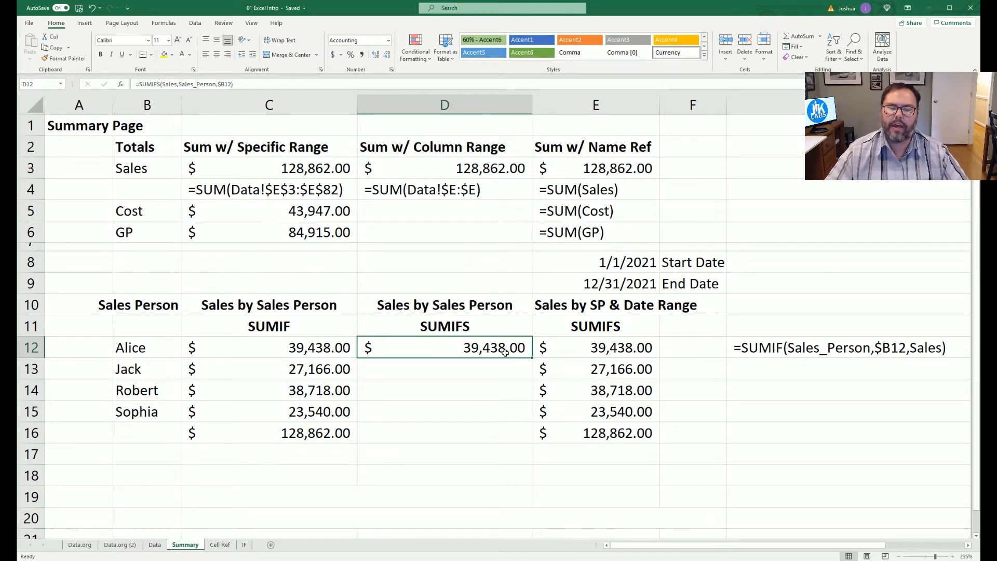
{"action": "left_click_drag", "start_coordinate": [527, 359], "coordinate": [521, 418]}
Copy the total formula from C16 to D16 and check that it sums D12:D15
{"action": "left_click", "coordinate": [325, 433]}
{"action": "key", "text": "ctrl+c"}
{"action": "left_click", "coordinate": [410, 437]}
{"action": "key", "text": "ctrl+v"}
{"action": "double_click", "coordinate": [423, 437]}
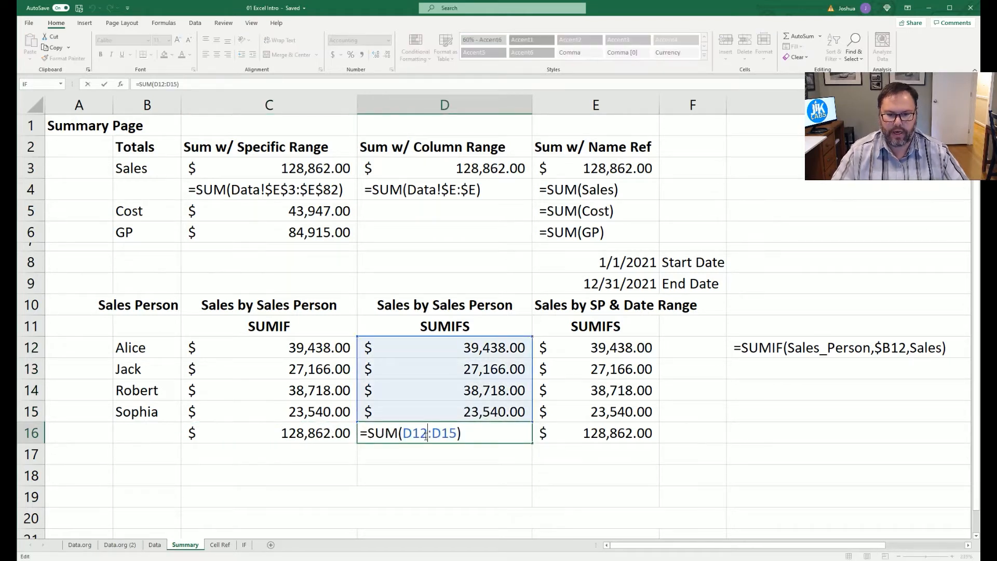
{"action": "key", "text": "Escape"}
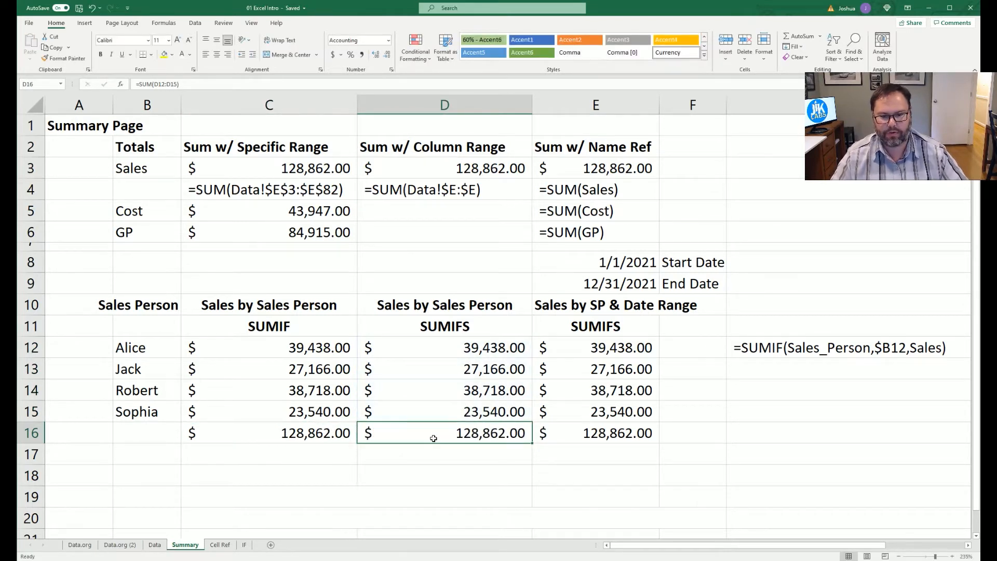
Compare the total in C16 with the sales total in C3 and inspect the SUMIFS formula in D12
{"action": "left_click", "coordinate": [323, 428]}
{"action": "left_click", "coordinate": [293, 168]}
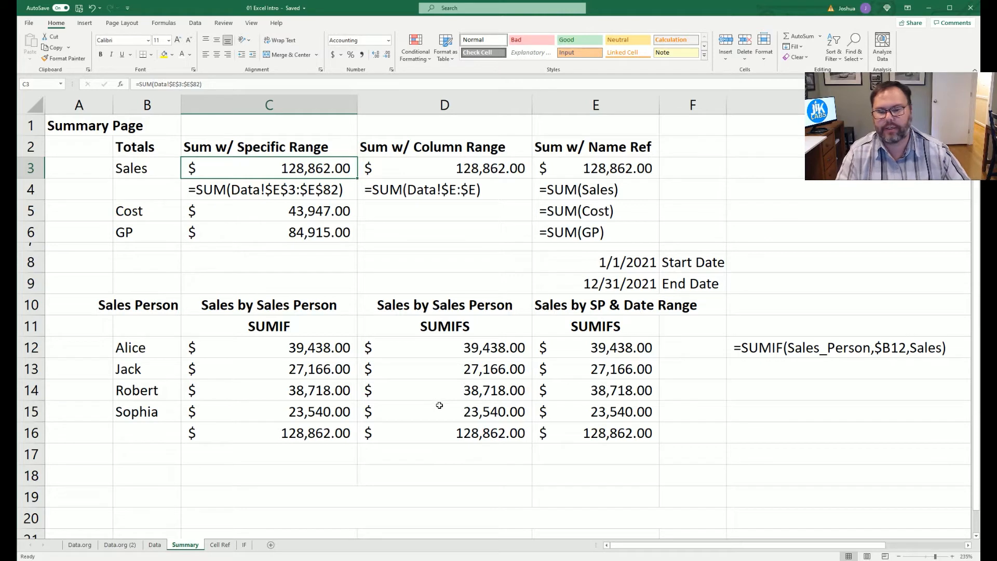
{"action": "left_click", "coordinate": [435, 348]}
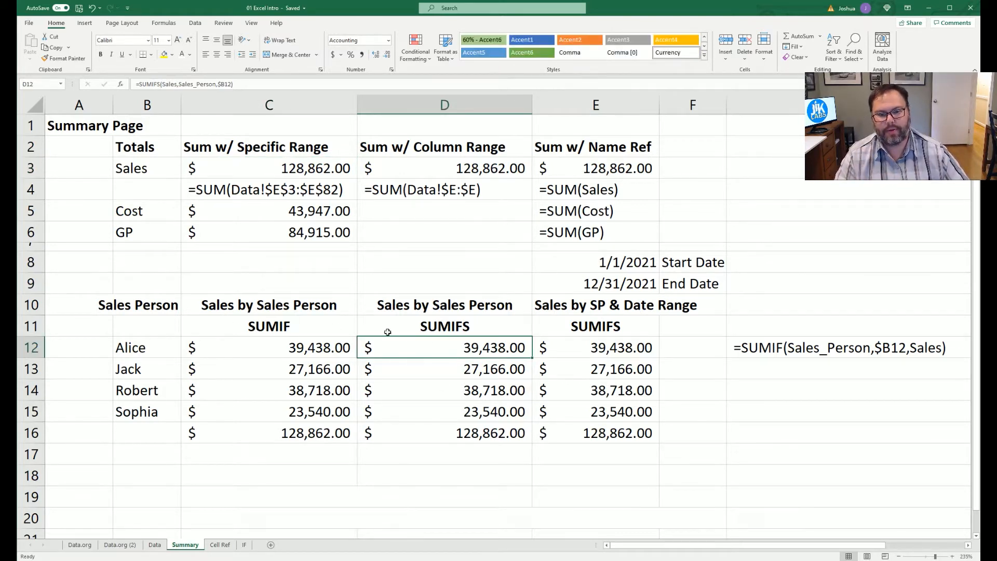
Compare the SUMIF formula in C12 with the SUMIFS formula in D12, including their headings and the criterion cell B12
{"action": "left_click_drag", "start_coordinate": [314, 345], "coordinate": [362, 351]}
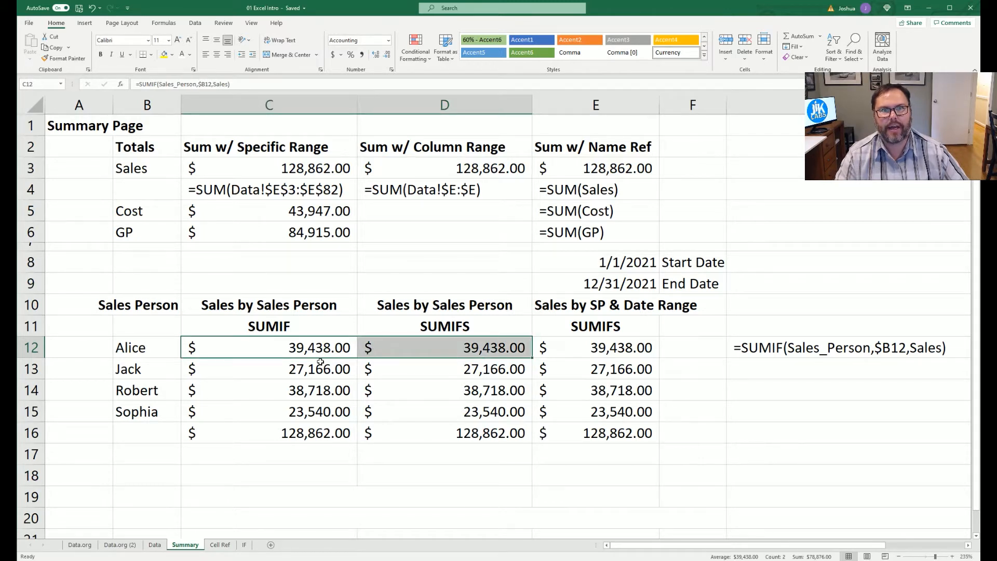
{"action": "left_click", "coordinate": [256, 329]}
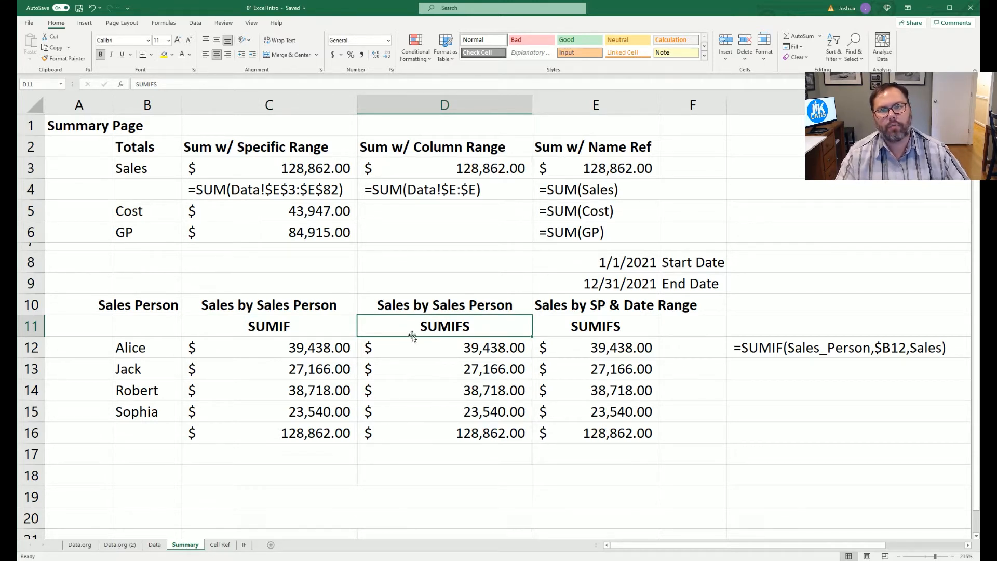
{"action": "left_click", "coordinate": [125, 353]}
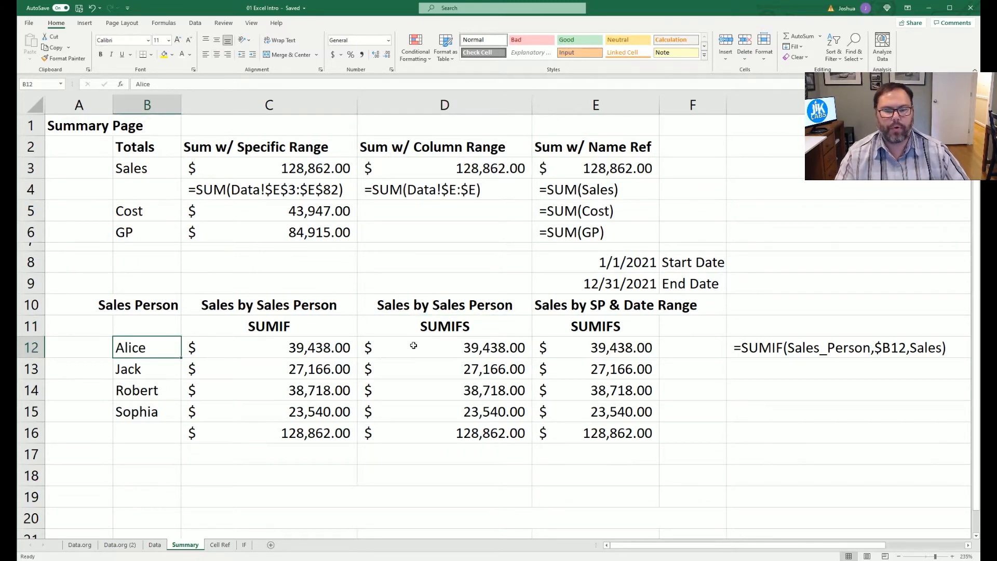
{"action": "left_click", "coordinate": [443, 347]}
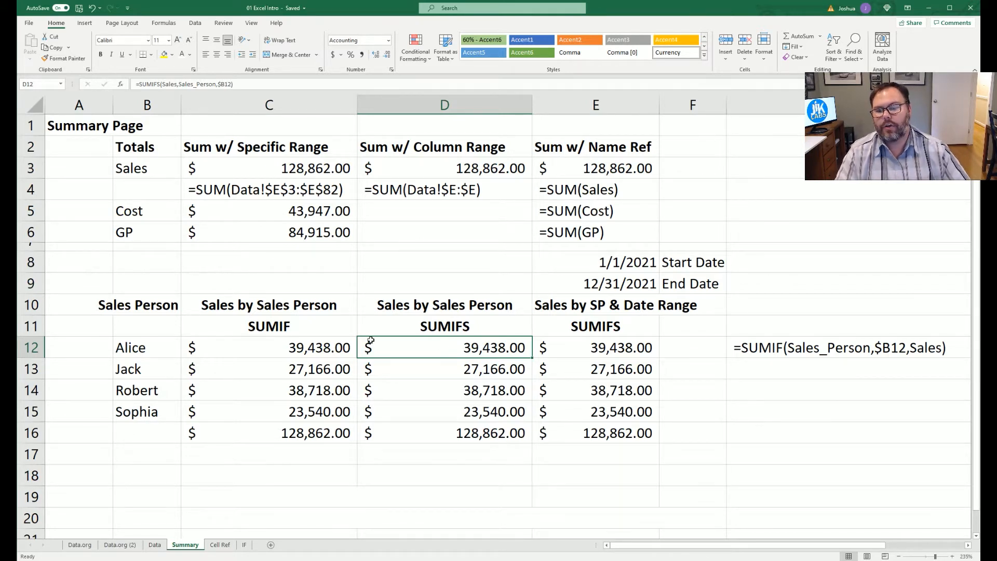
{"action": "left_click", "coordinate": [322, 351]}
Copy the D12 formula into G13, show it as the text =SUMIFS(Sales,Sales_Person,$B13), and review its arguments
{"action": "left_click", "coordinate": [428, 353]}
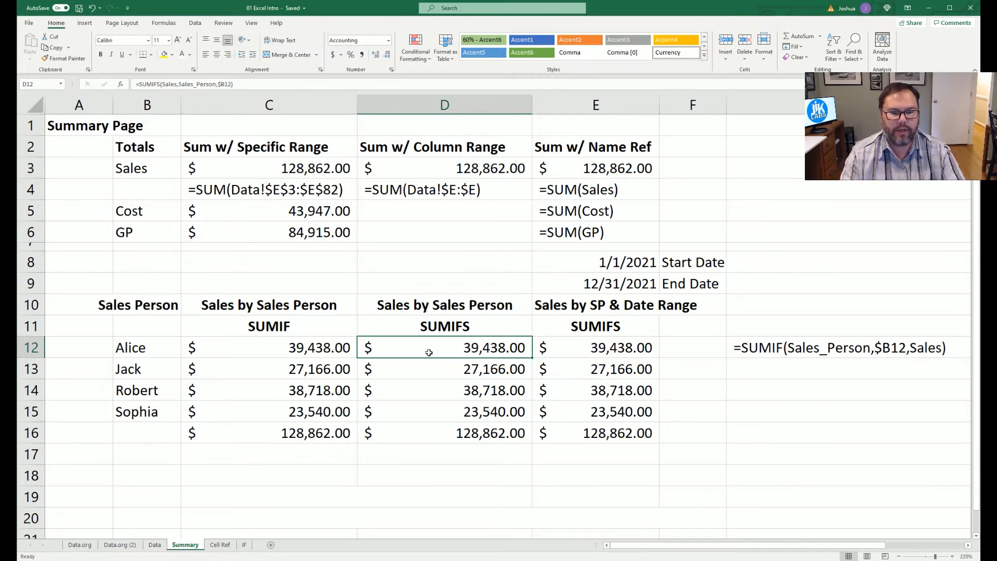
{"action": "key", "text": "ctrl+c"}
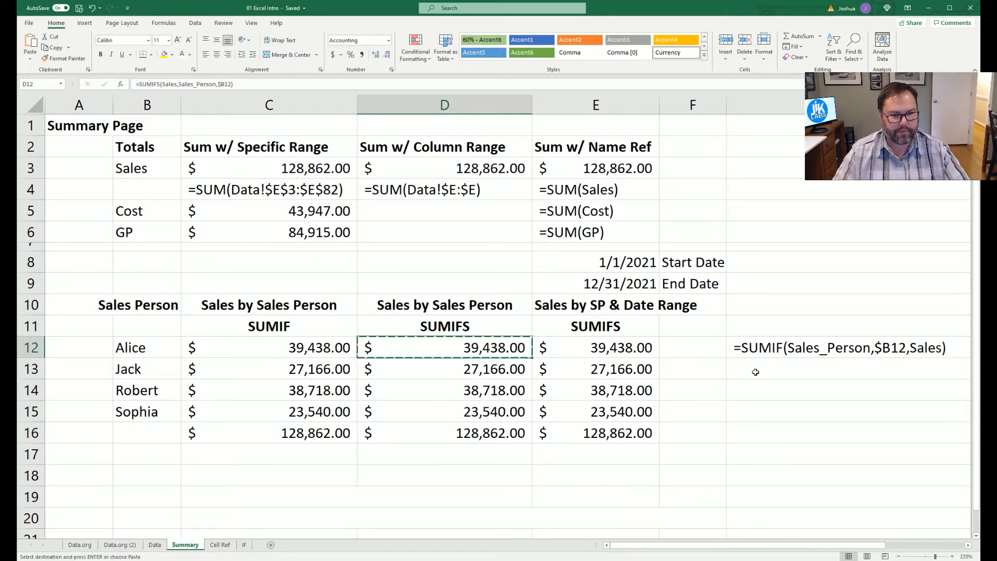
{"action": "left_click", "coordinate": [755, 370]}
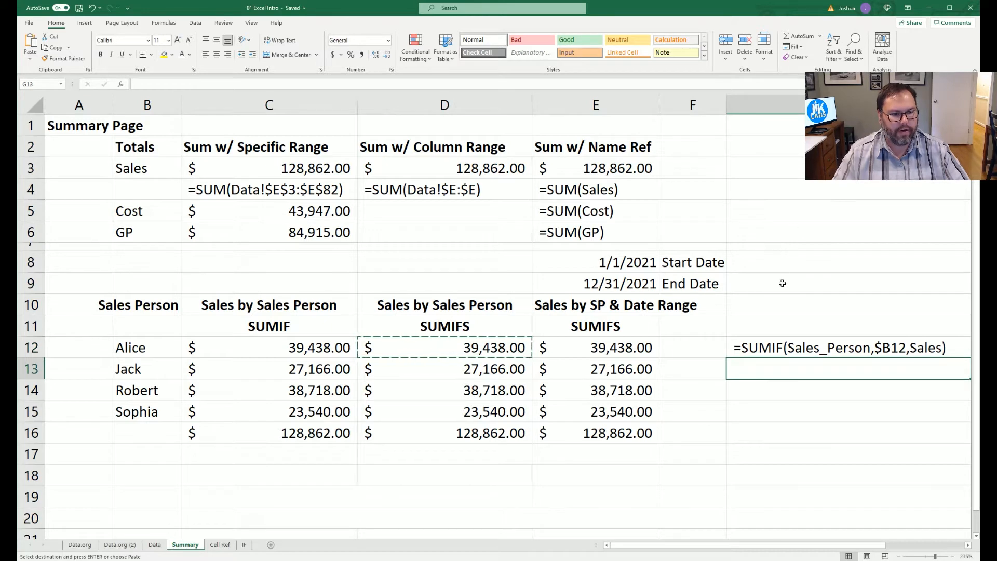
{"action": "key", "text": "ctrl+v"}
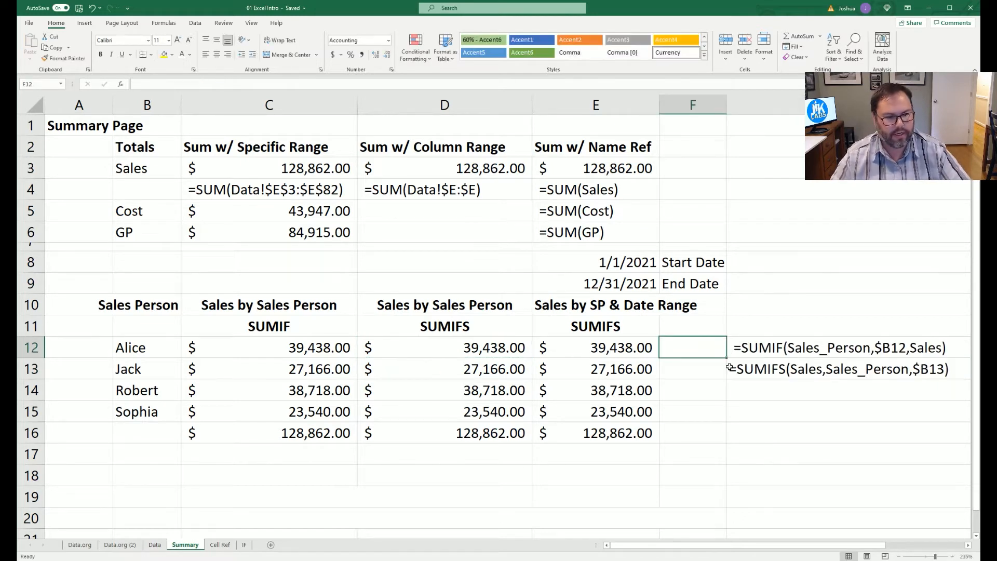
{"action": "key", "text": "Right"}
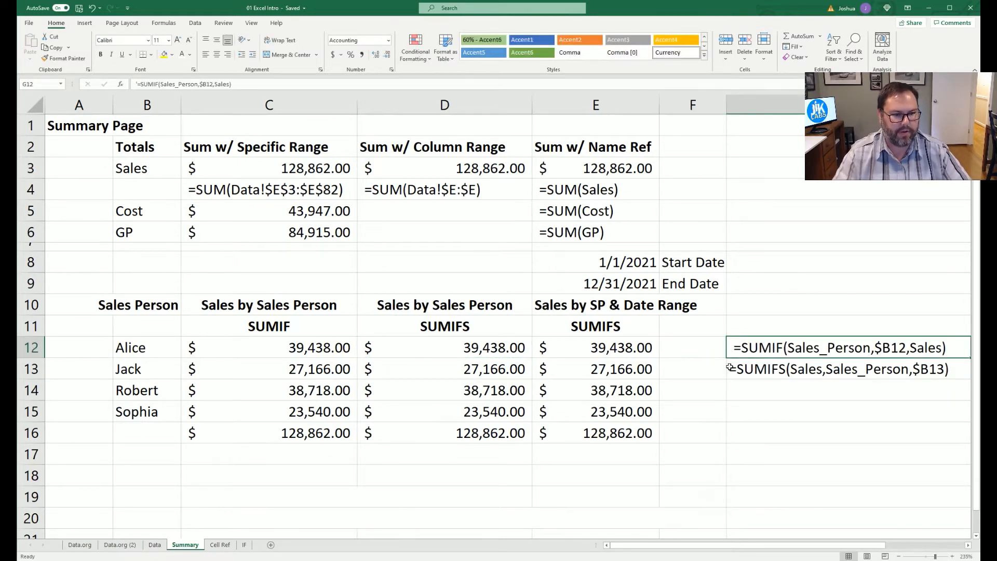
{"action": "key", "text": "Down"}
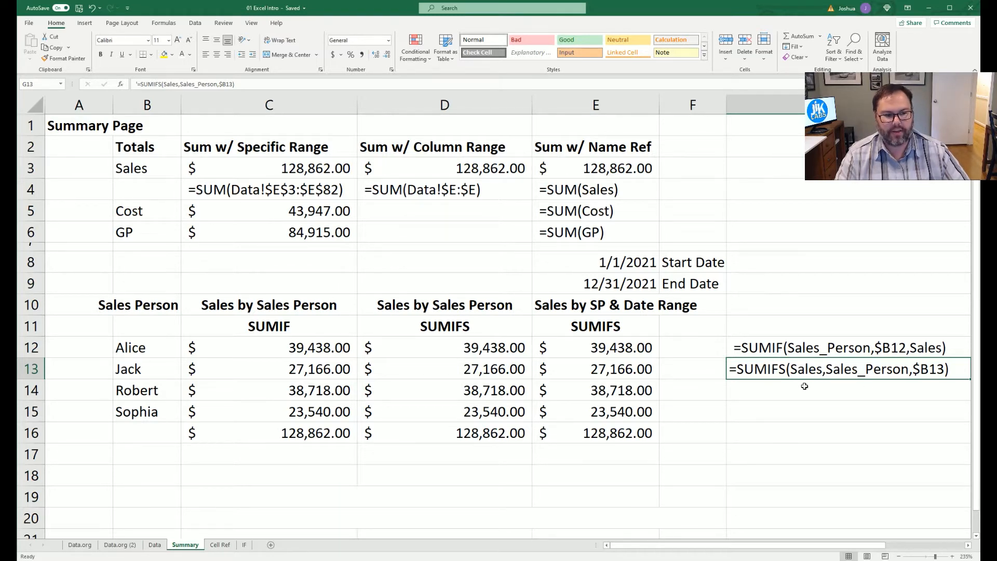
{"action": "double_click", "coordinate": [808, 370]}
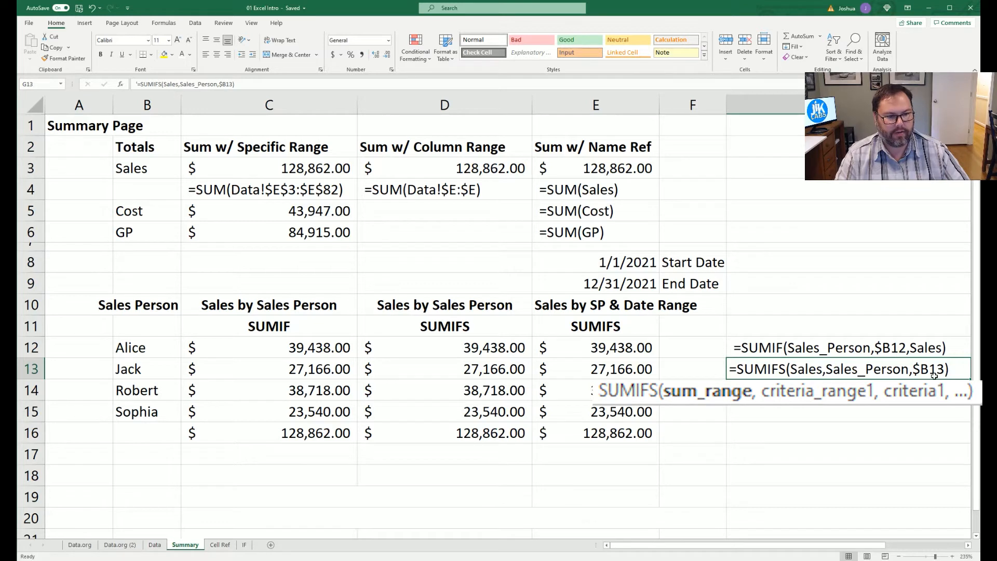
{"action": "key", "text": "Escape"}
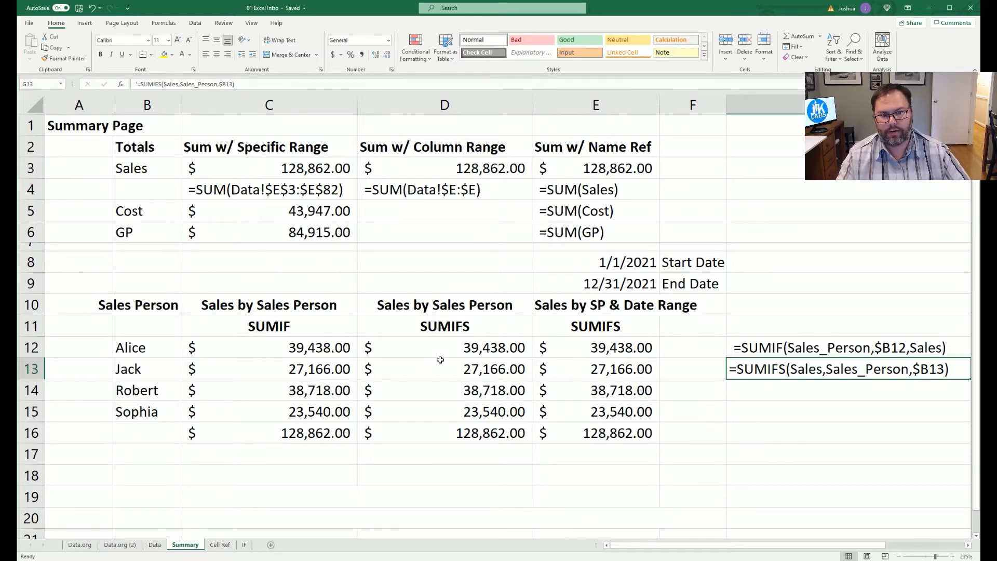
Start replacing the E12 formula with a SUMIFS that uses Sales as sum range and Sales_Person as first criteria range
{"action": "left_click", "coordinate": [621, 348]}
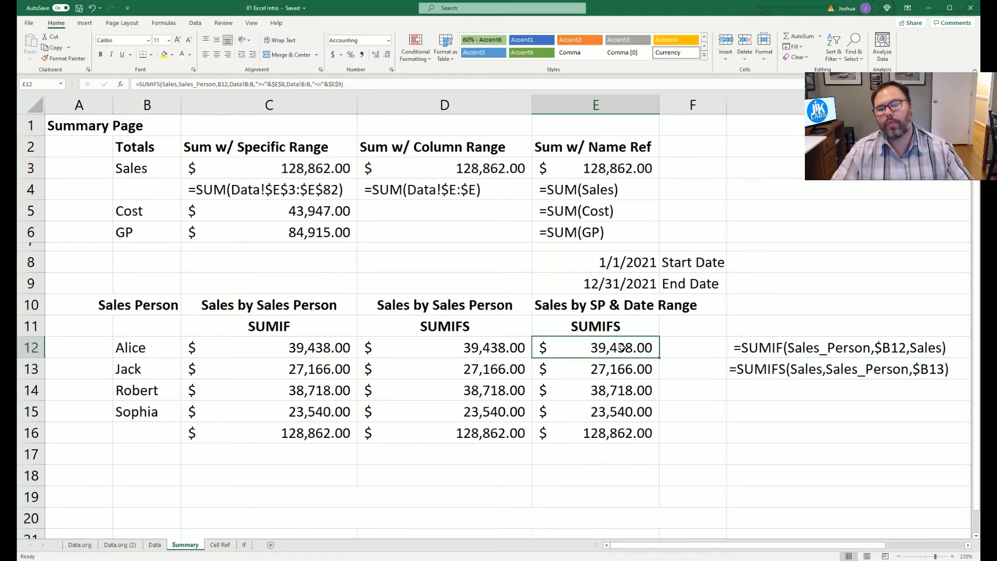
{"action": "left_click", "coordinate": [556, 310]}
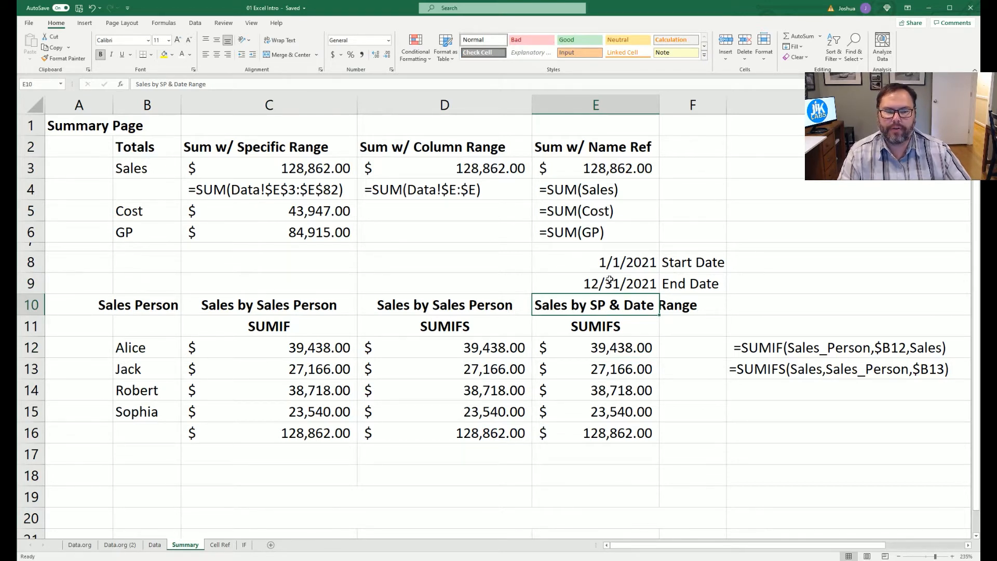
{"action": "left_click", "coordinate": [590, 347]}
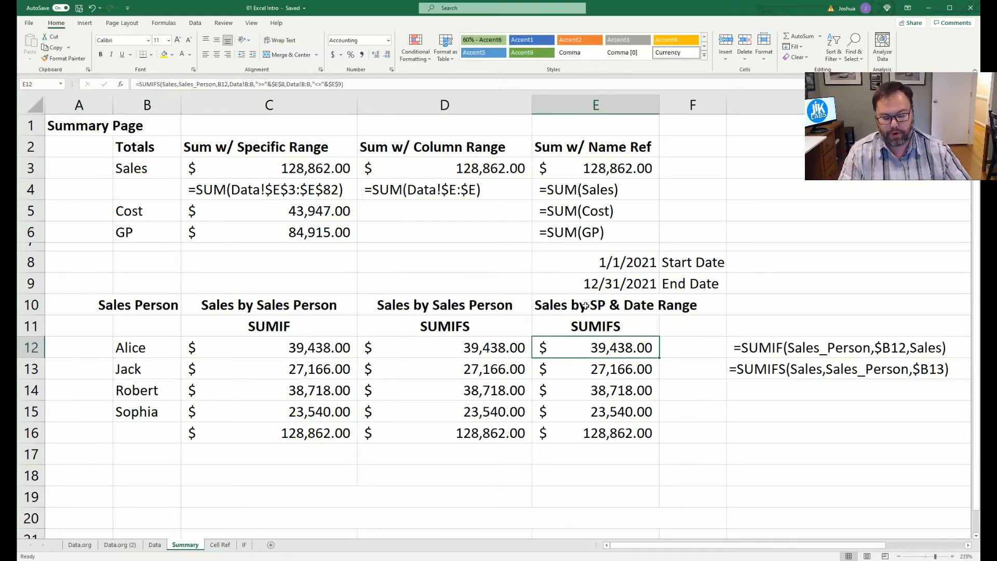
{"action": "type", "text": "=su"}
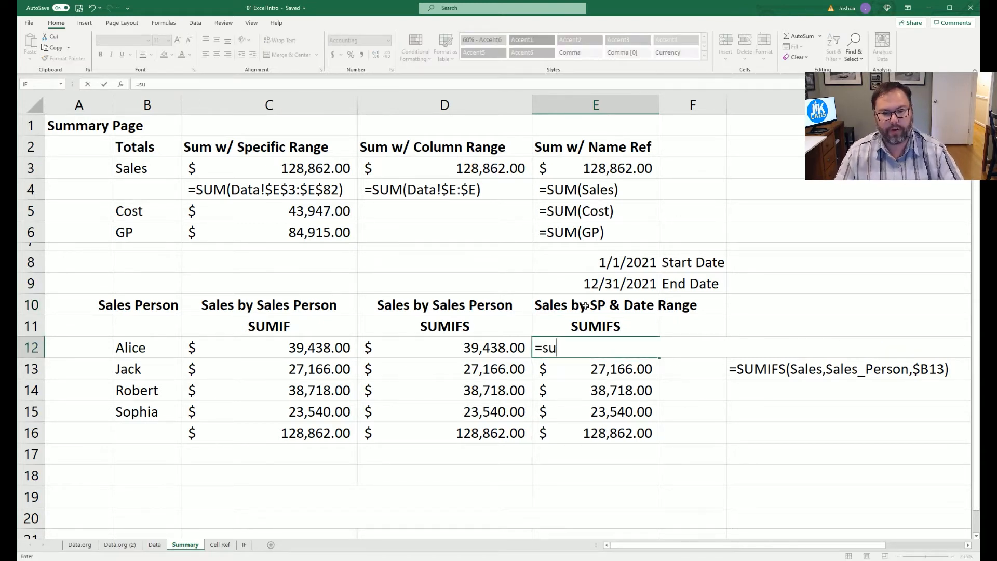
{"action": "type", "text": "mifs("}
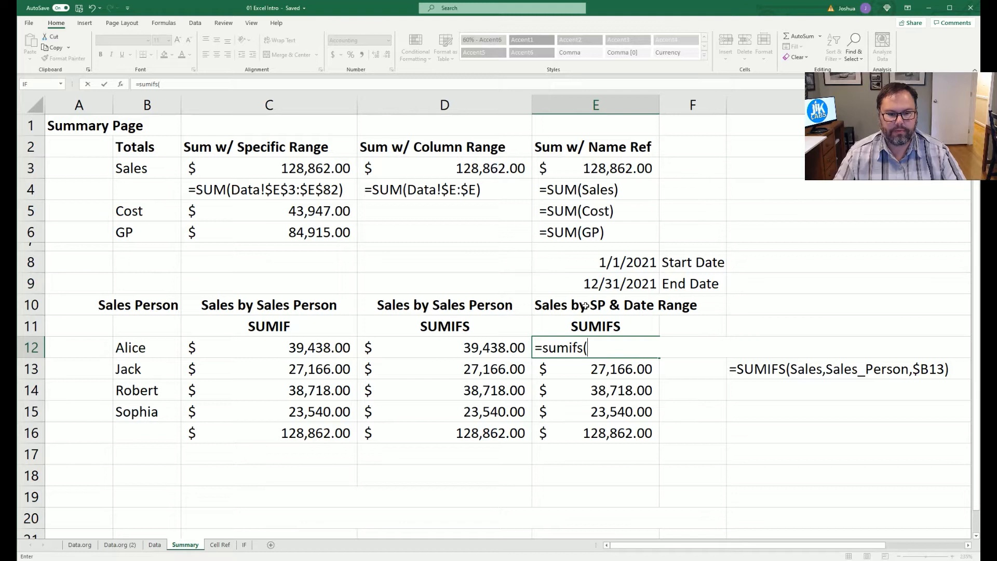
{"action": "type", "text": "sa"}
{"action": "key", "text": "Tab"}
{"action": "type", "text": ","}
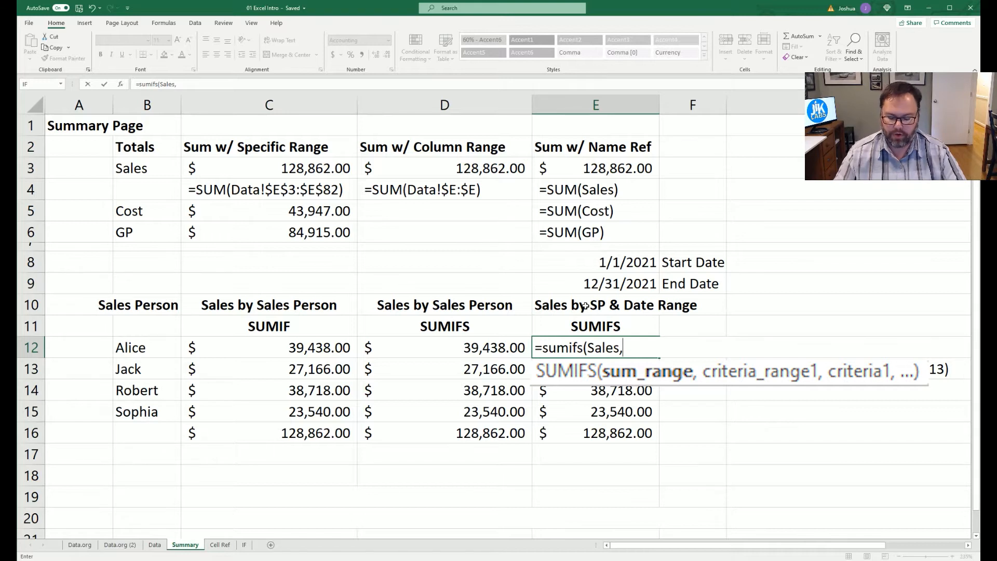
{"action": "type", "text": "sales"}
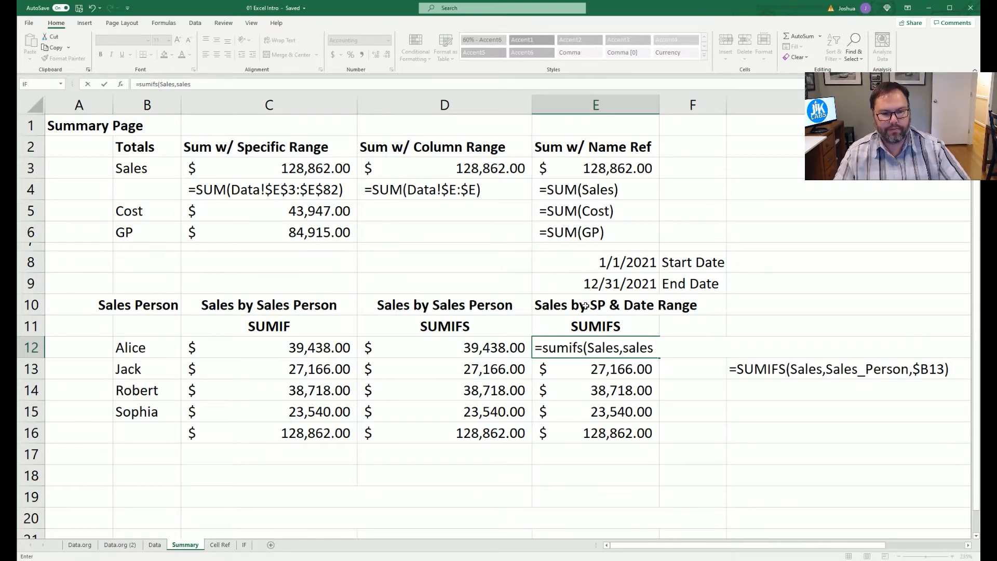
{"action": "key", "text": "Tab"}
{"action": "type", "text": ","}
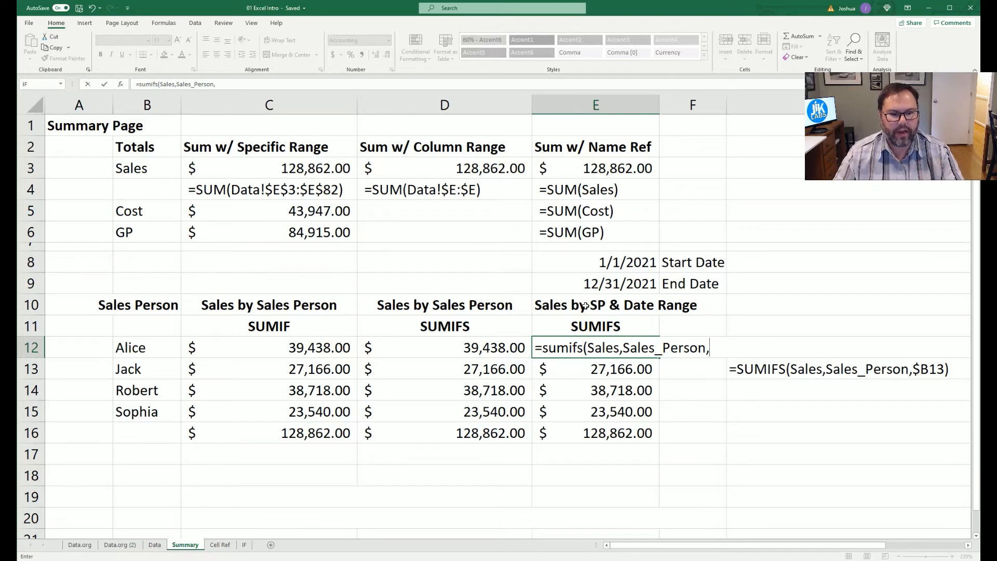
Add the column-absolute reference $B12 as the sales person criterion in the E12 formula
{"action": "left_click", "coordinate": [144, 347]}
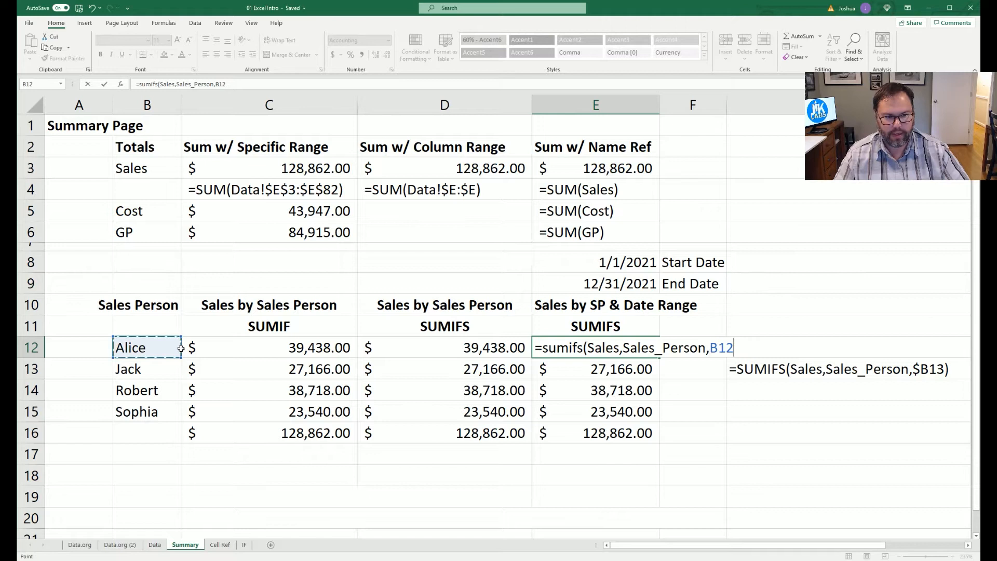
{"action": "left_click", "coordinate": [710, 347]}
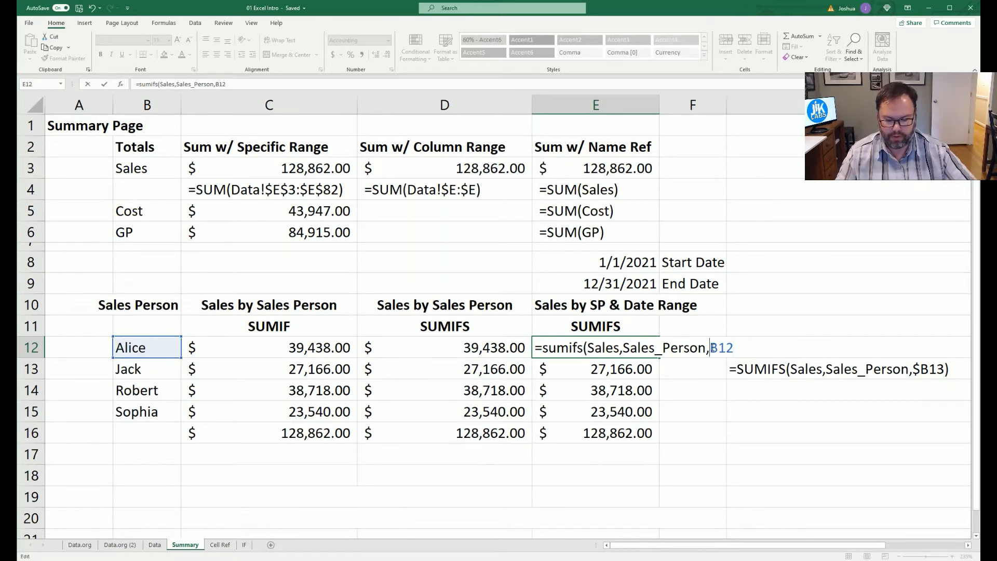
{"action": "type", "text": "$"}
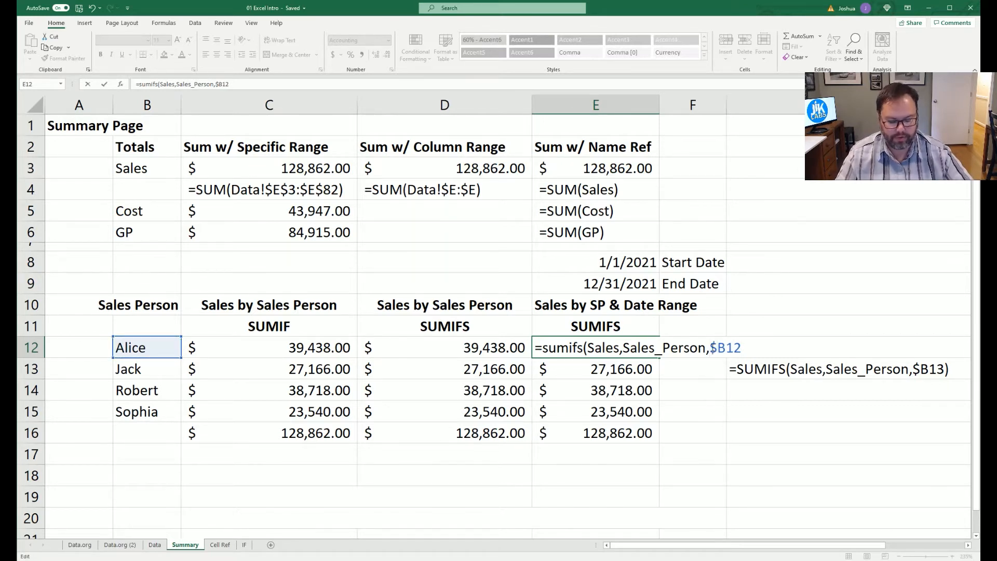
{"action": "key", "text": "End"}
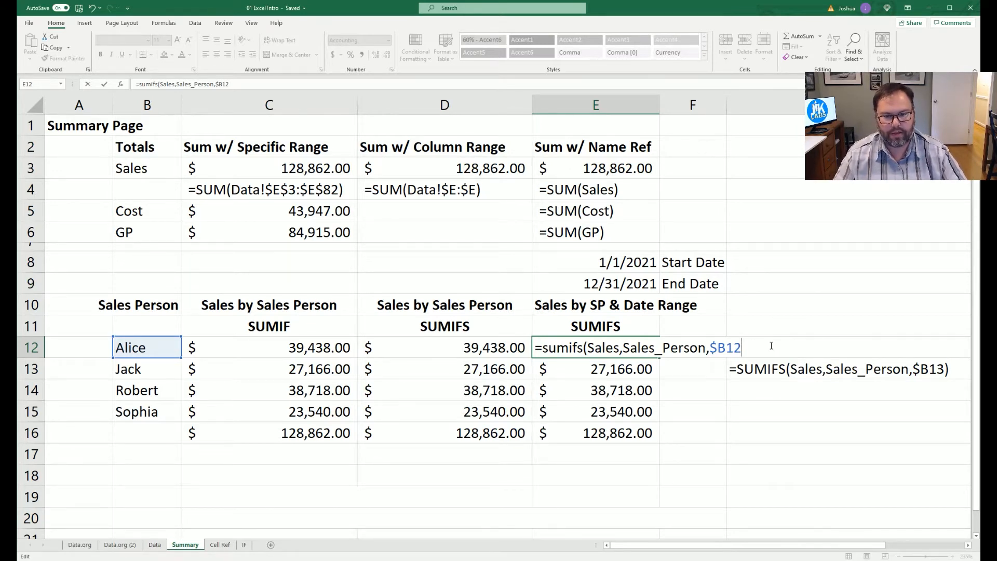
{"action": "type", "text": ","}
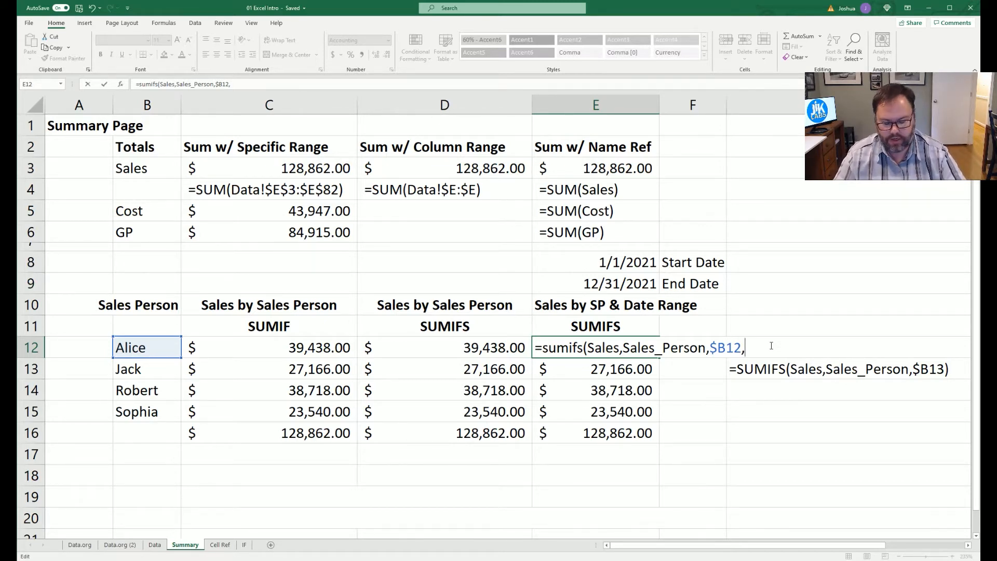
Complete the E12 formula with the Date range matched to start date E8, giving =SUMIFS(Sales,Sales_Person,$B12,Date,E8), and check its result
{"action": "type", "text": "Date,"}
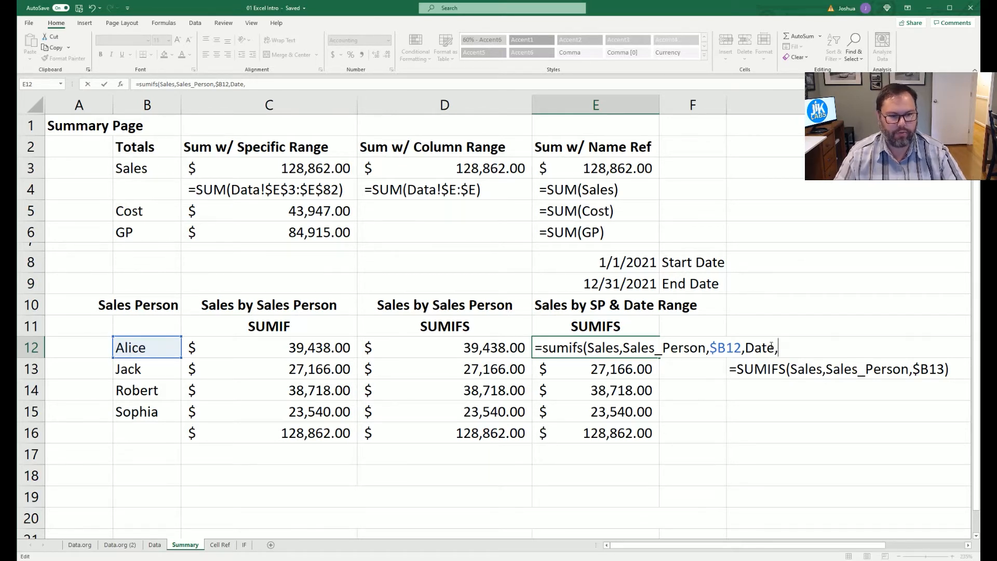
{"action": "left_click", "coordinate": [593, 263]}
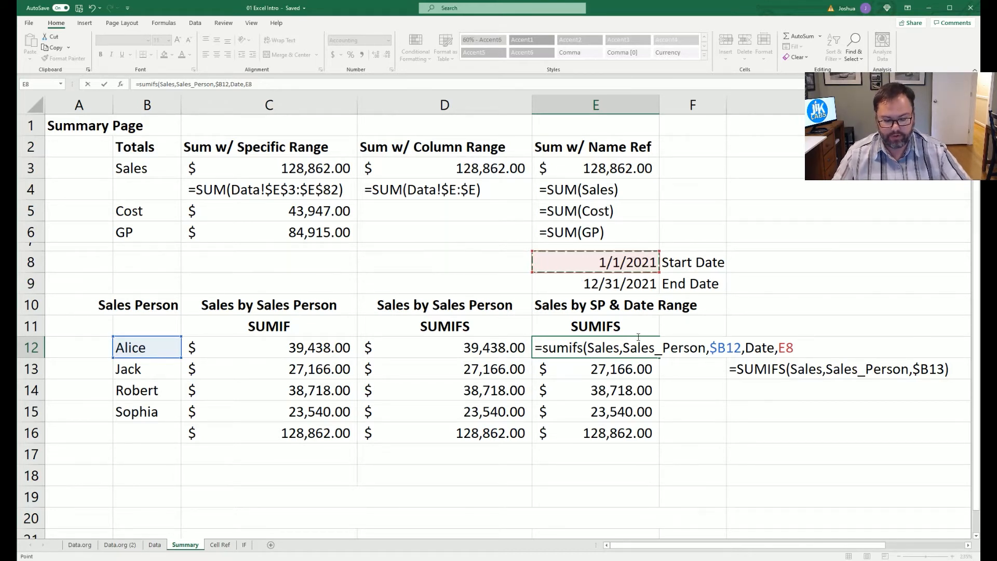
{"action": "type", "text": ")"}
{"action": "key", "text": "Return"}
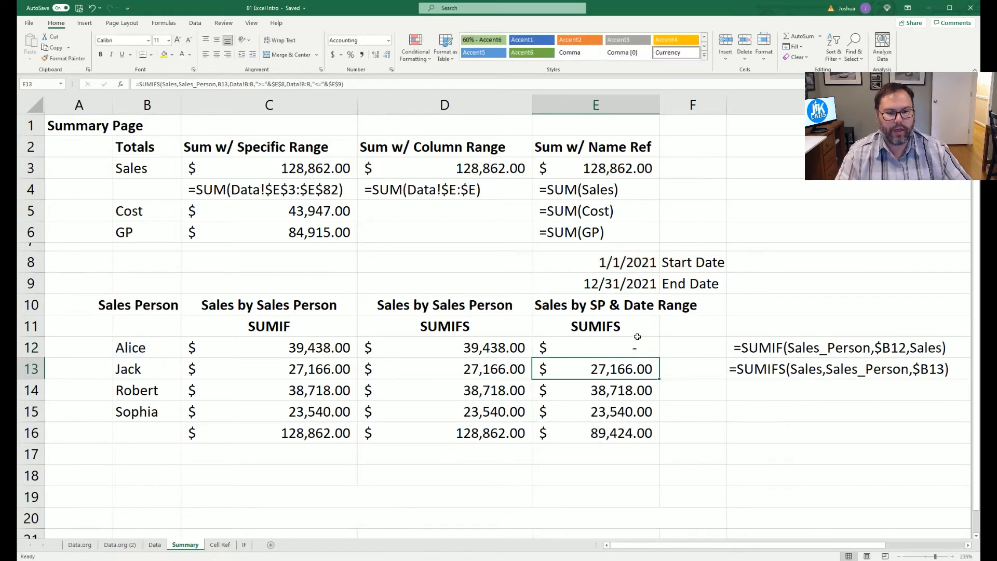
{"action": "left_click", "coordinate": [595, 348]}
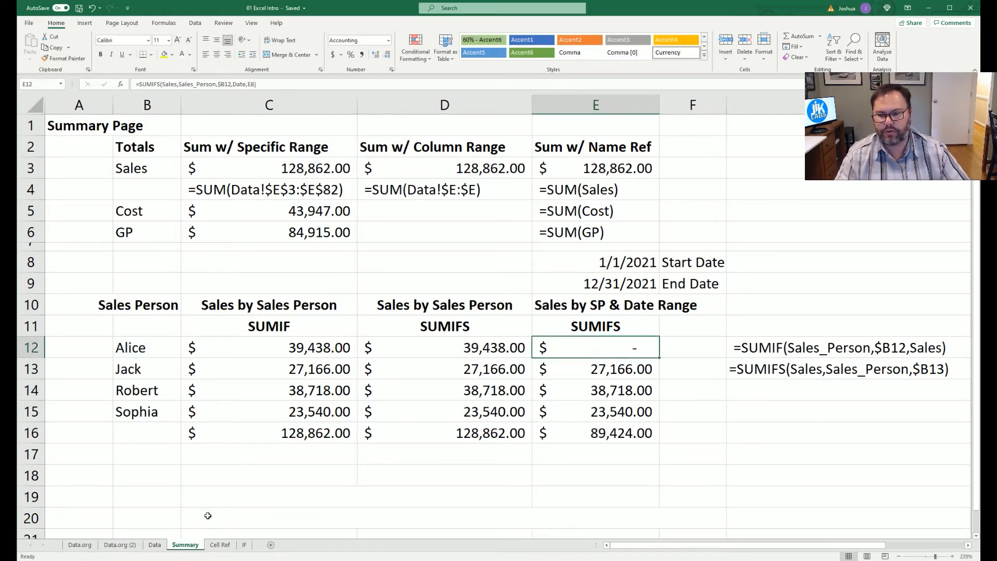
On the Data sheet, change the date in B6 to 1/1/21 and return to the Summary sheet
{"action": "left_click", "coordinate": [155, 544]}
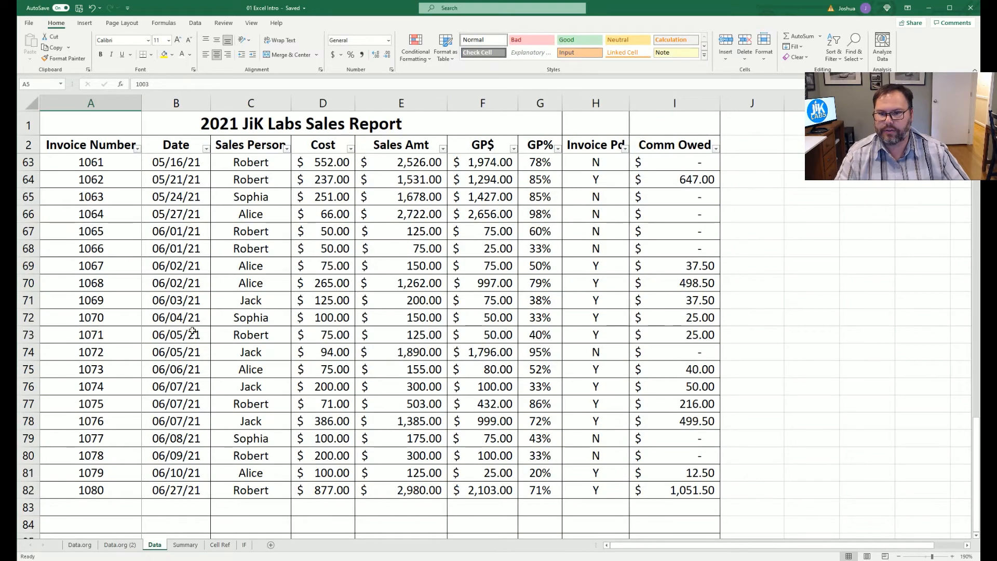
{"action": "scroll", "coordinate": [180, 332], "scroll_direction": "up", "scroll_amount": 11}
{"action": "scroll", "coordinate": [180, 333], "scroll_direction": "up", "scroll_amount": 8}
{"action": "left_click", "coordinate": [206, 218]}
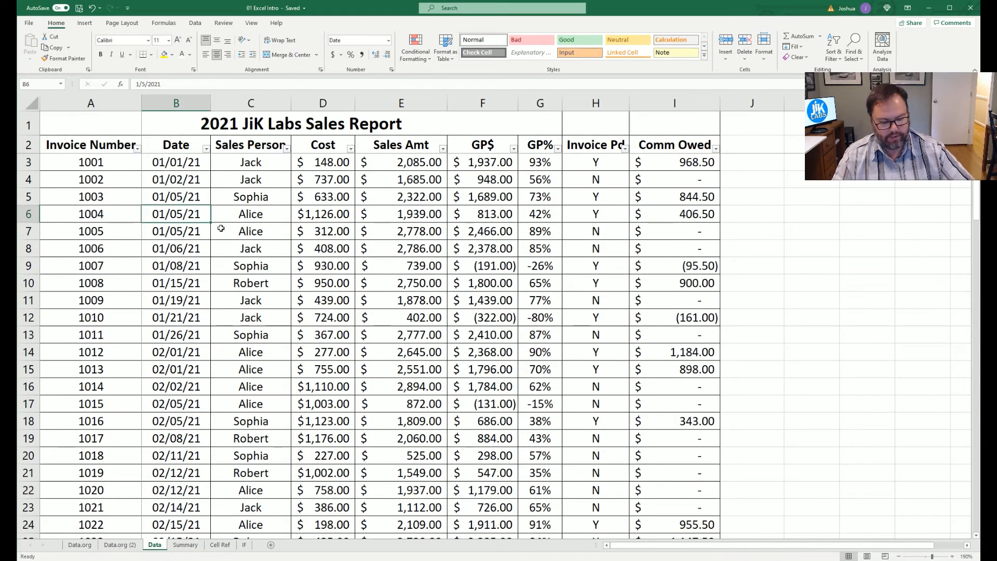
{"action": "type", "text": "1/1"}
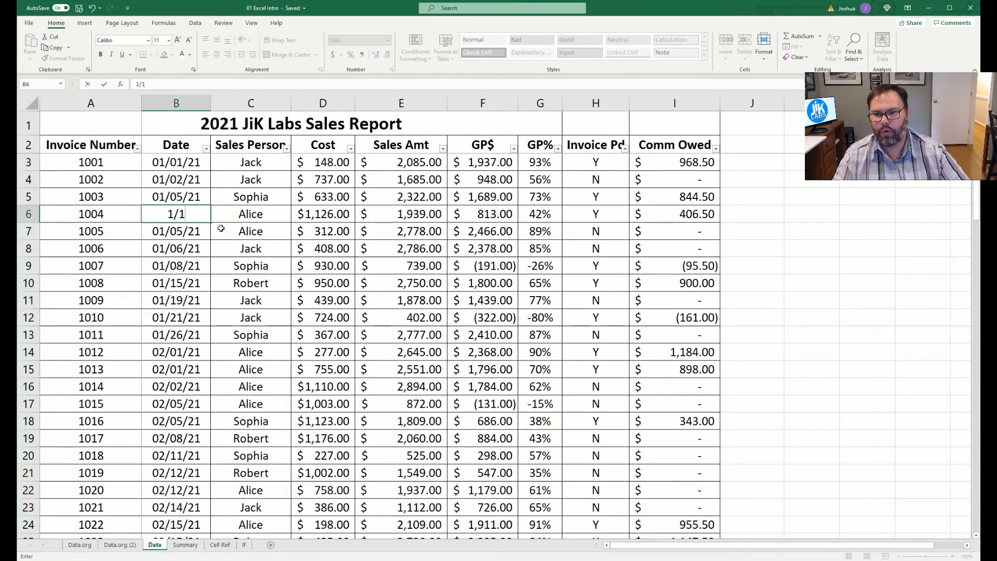
{"action": "type", "text": "/21"}
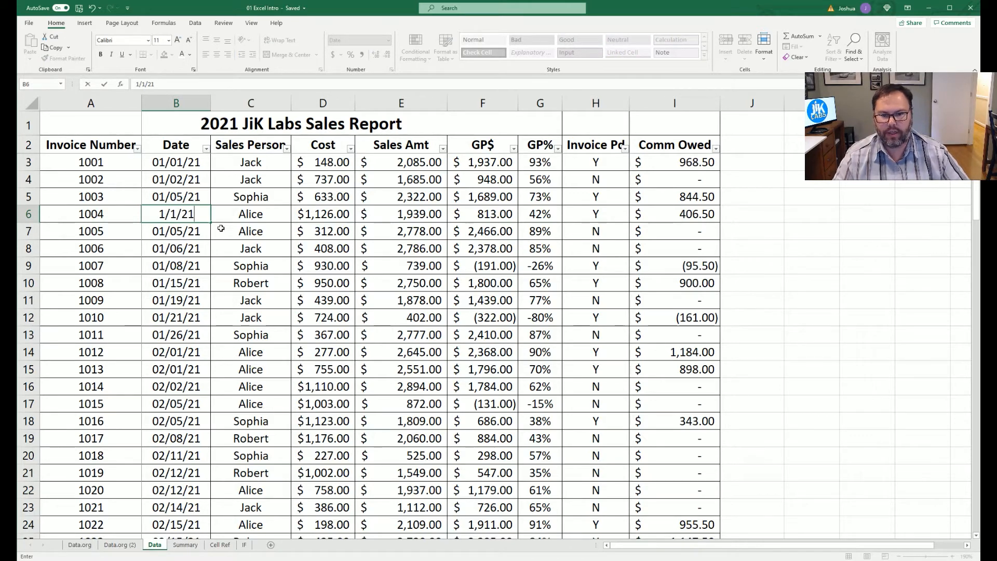
{"action": "key", "text": "Return"}
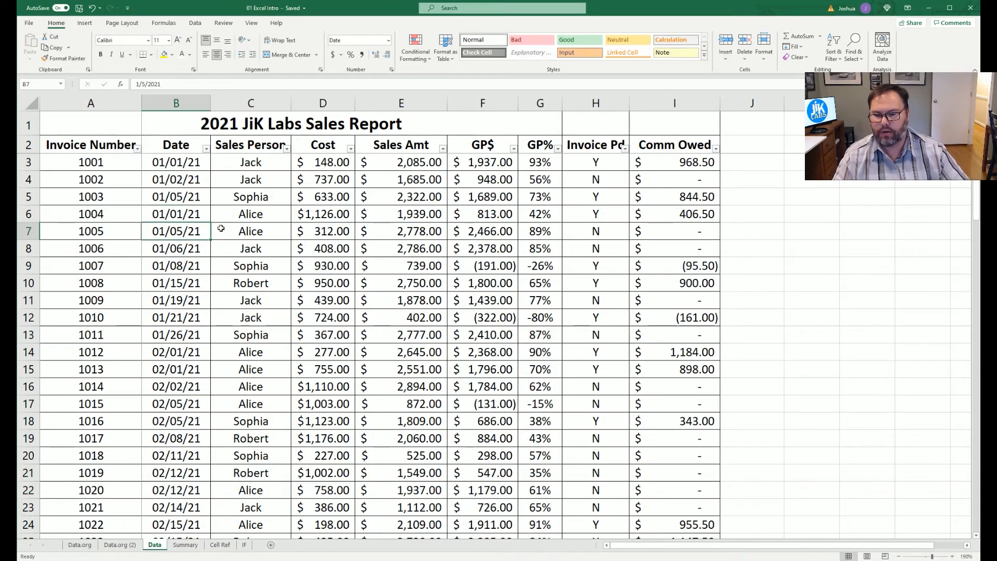
{"action": "left_click", "coordinate": [186, 545]}
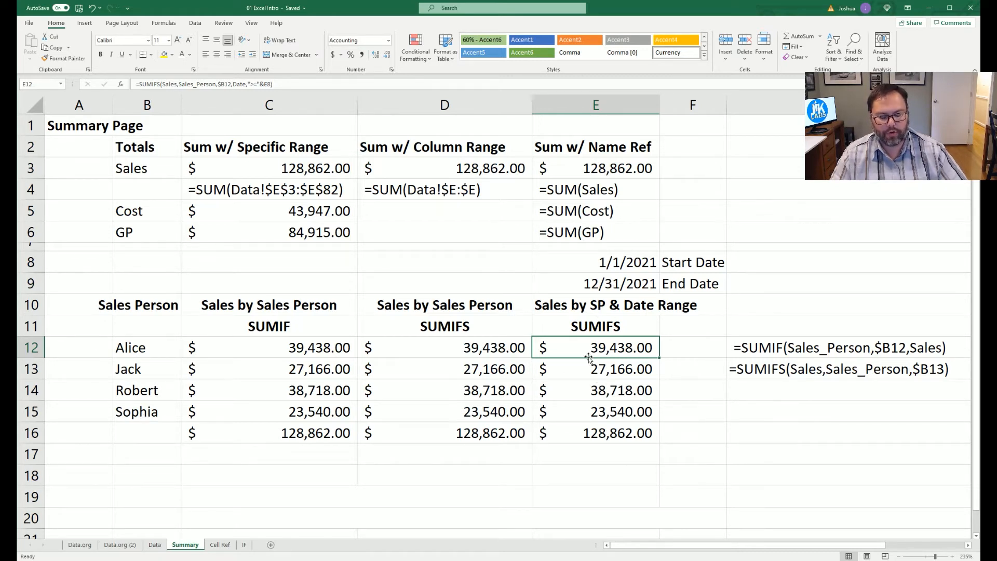
Start replacing the E12 formula with a new SUMIFS, using Sales as sum range and Sales_Person as first criteria range
{"action": "type", "text": "="}
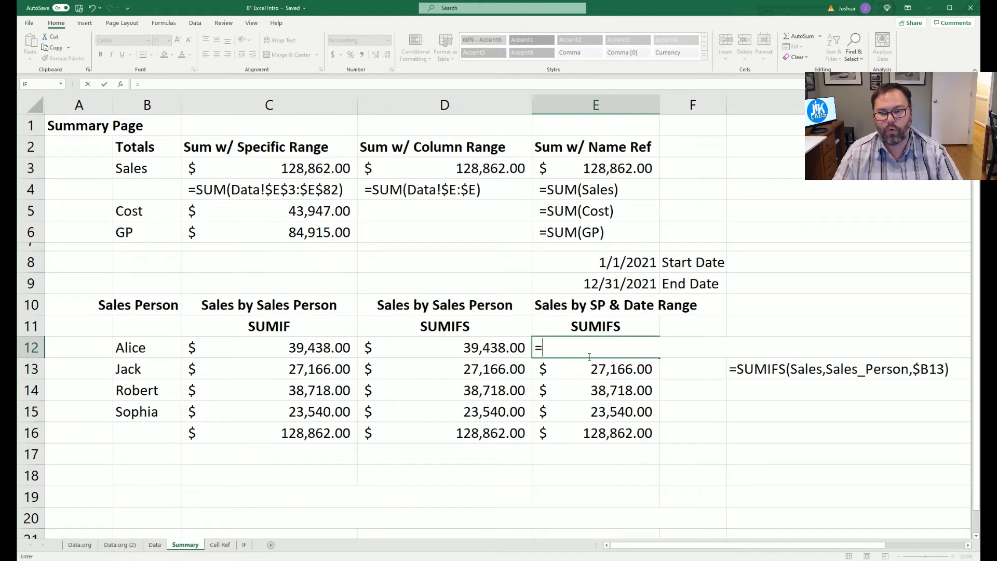
{"action": "type", "text": "mi"}
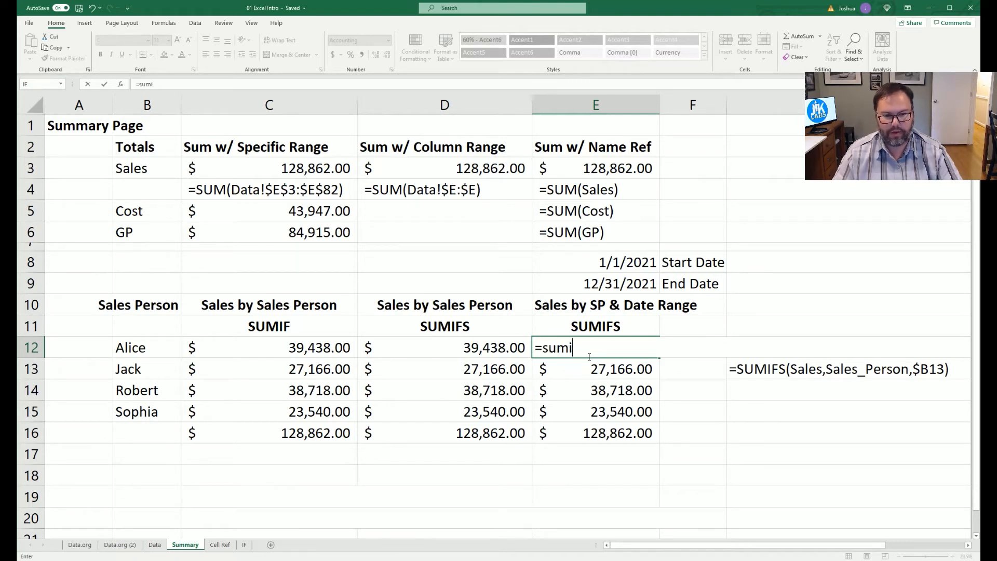
{"action": "type", "text": "fs("}
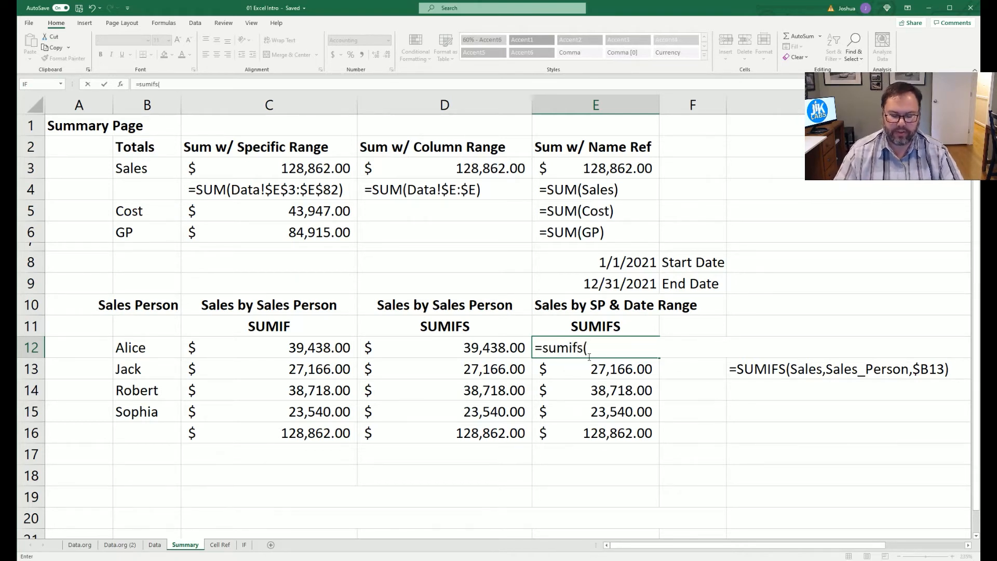
{"action": "type", "text": "Sales"}
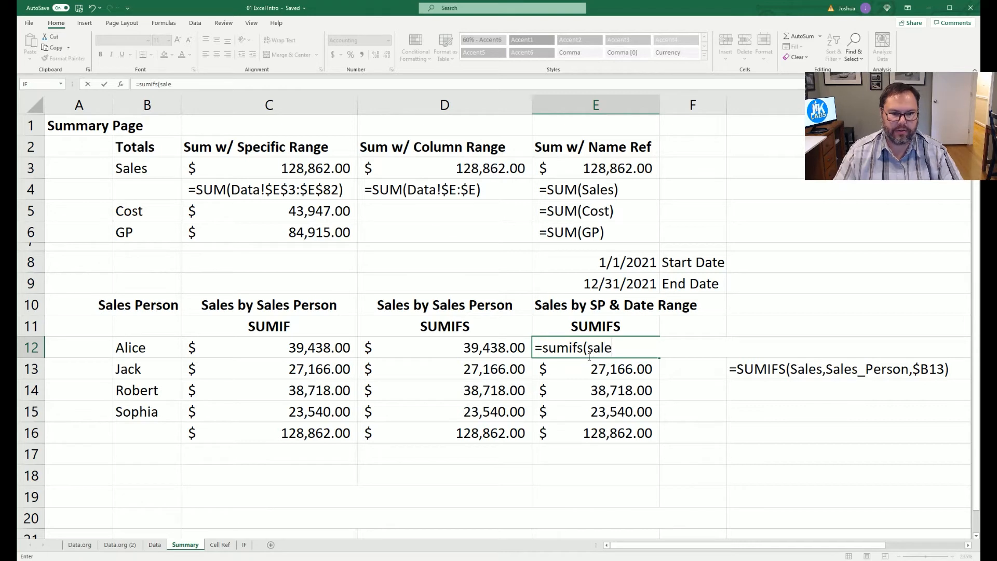
{"action": "type", "text": ","}
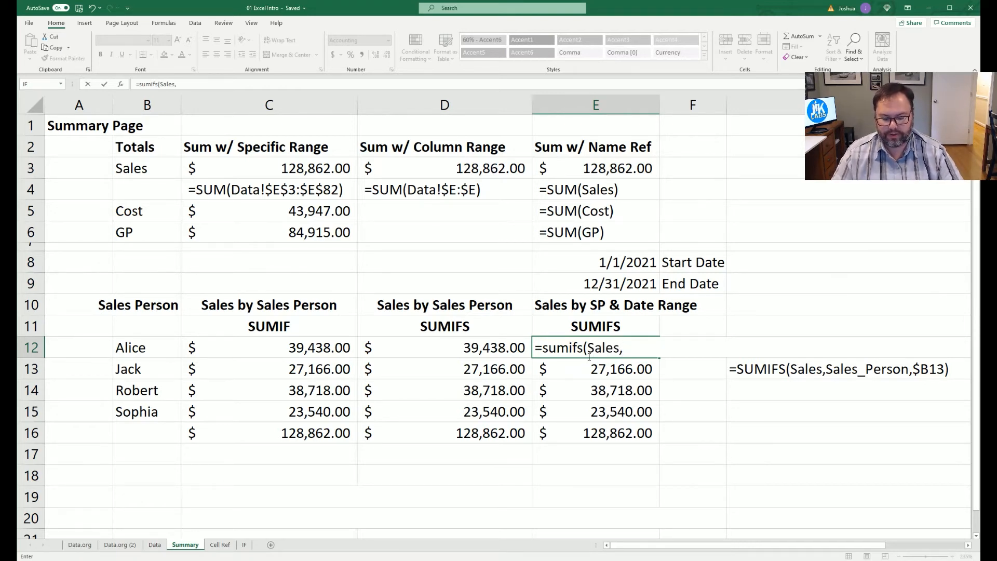
{"action": "type", "text": "sales"}
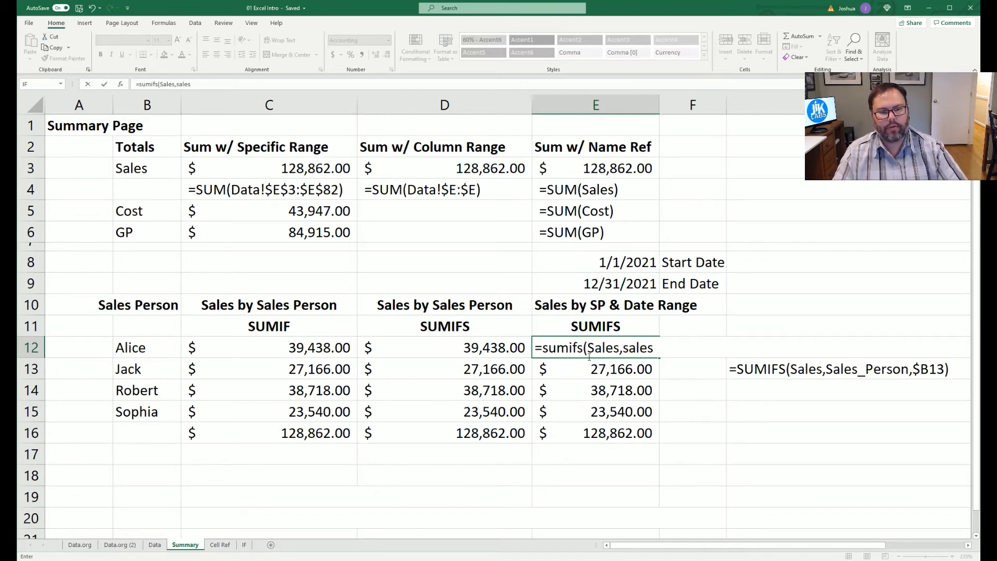
{"action": "key", "text": "Tab"}
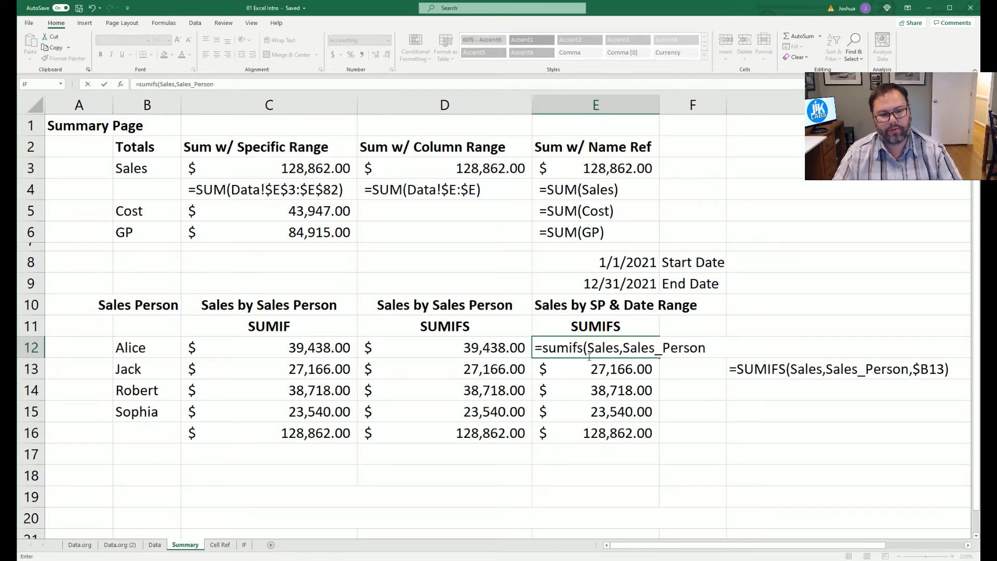
{"action": "type", "text": ","}
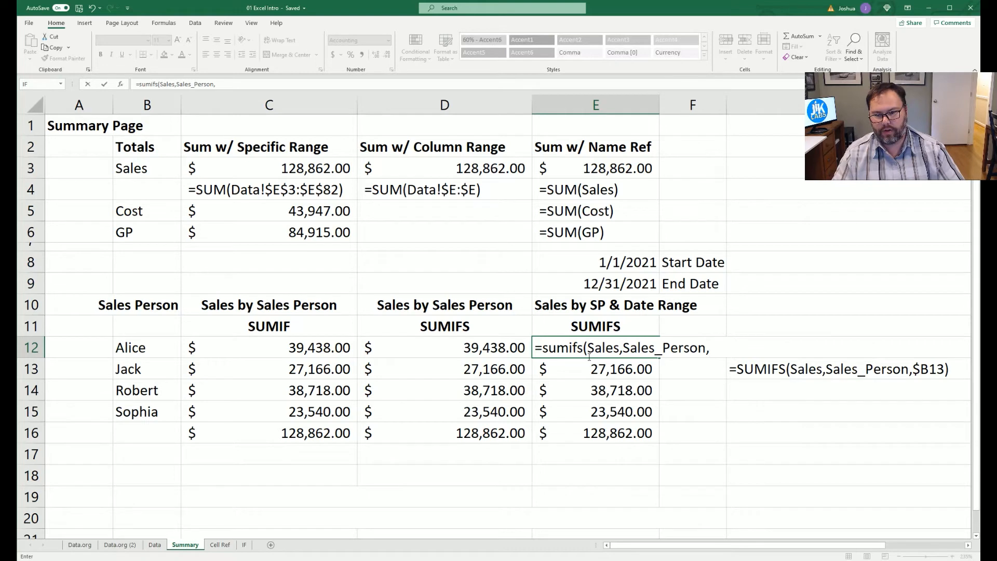
Add the column-absolute reference $B12 as the criterion for Sales_Person in the E12 formula
{"action": "left_click", "coordinate": [148, 348]}
{"action": "left_click", "coordinate": [710, 347]}
{"action": "type", "text": "$B12"}
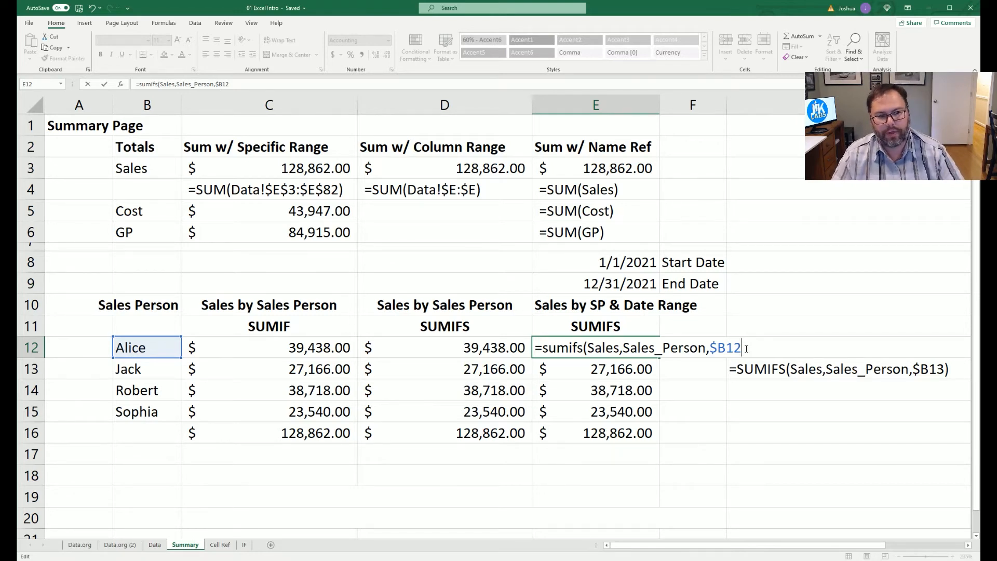
{"action": "type", "text": ","}
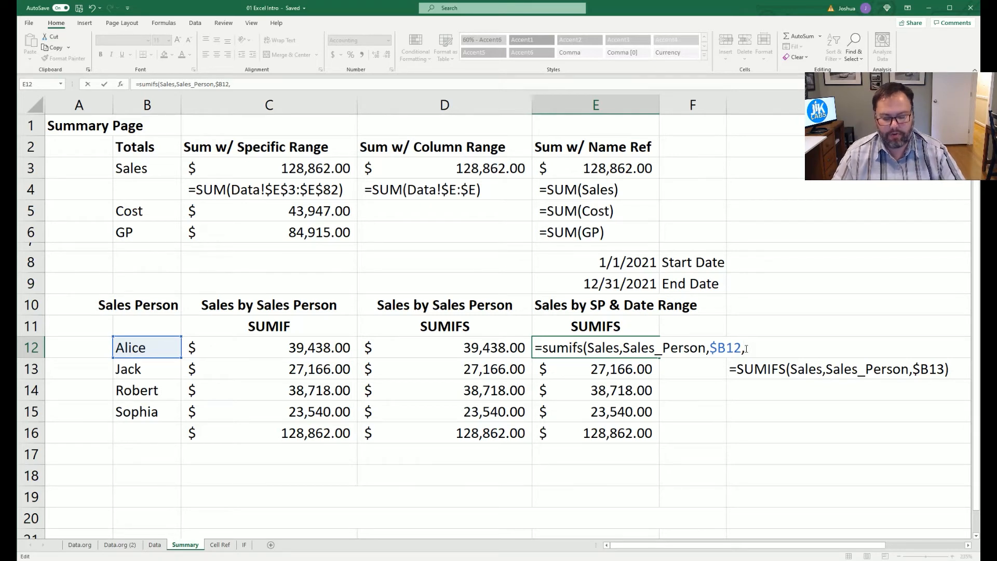
Add the Date range to the E12 formula with the criterion ">="&E8 so sales count from the start date onward
{"action": "type", "text": "da"}
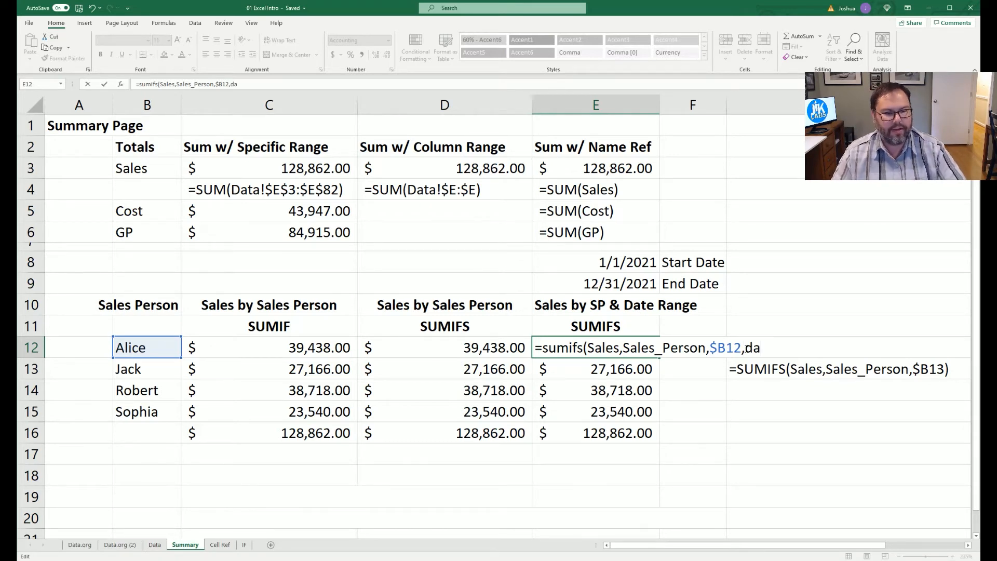
{"action": "key", "text": "Tab"}
{"action": "type", "text": ","}
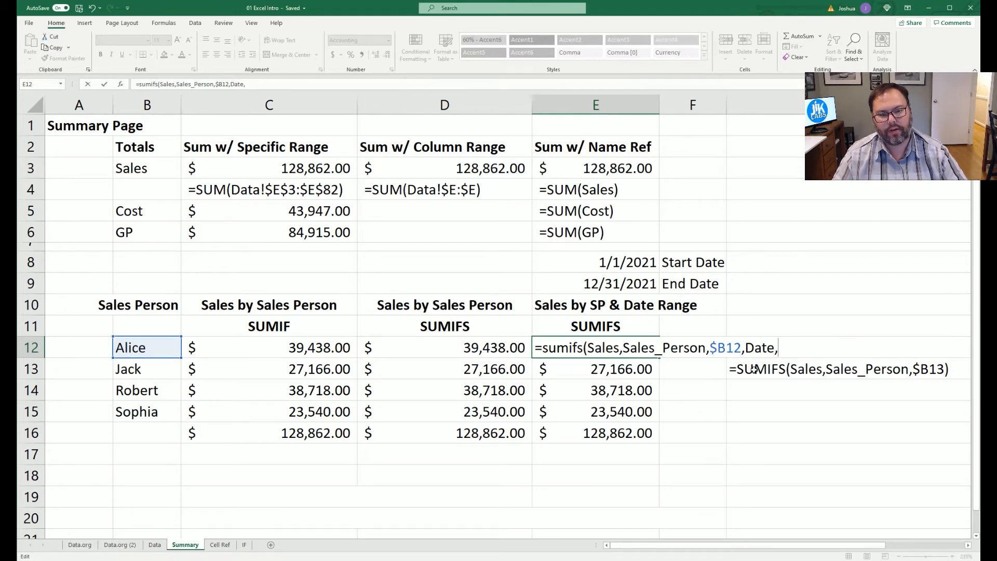
{"action": "type", "text": "\">+"}
{"action": "key", "text": "BackSpace"}
{"action": "type", "text": "=\""}
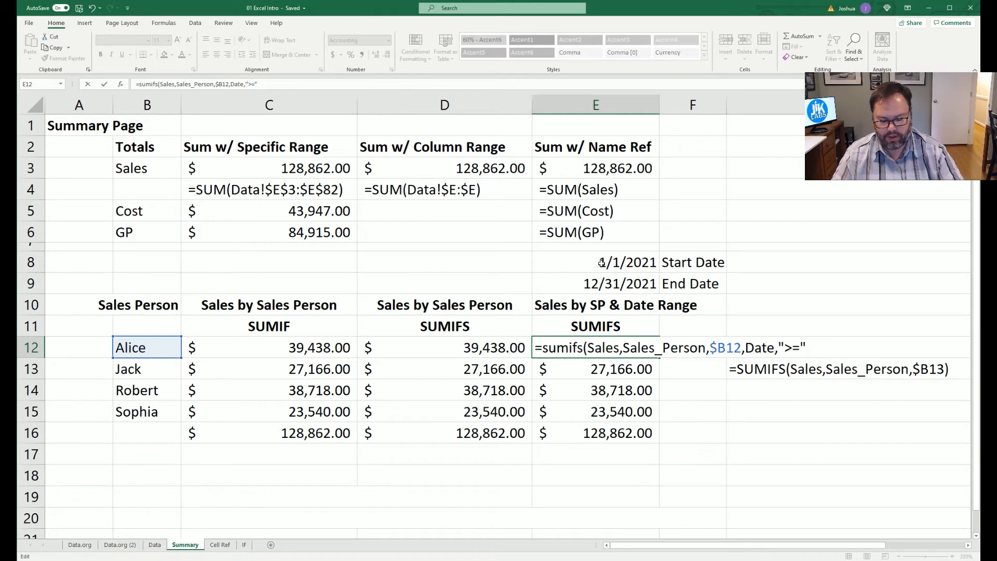
{"action": "type", "text": "&"}
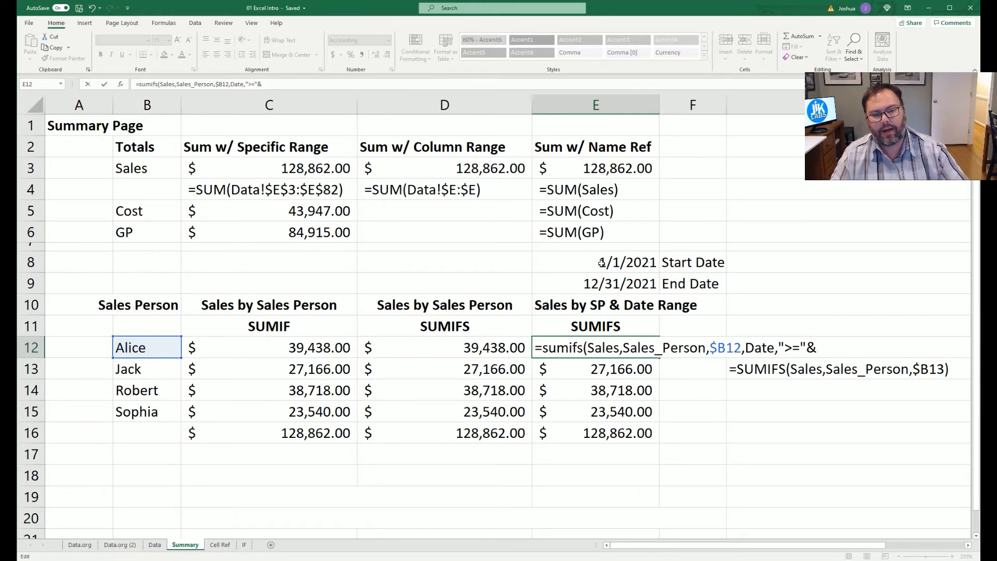
{"action": "left_click", "coordinate": [602, 264]}
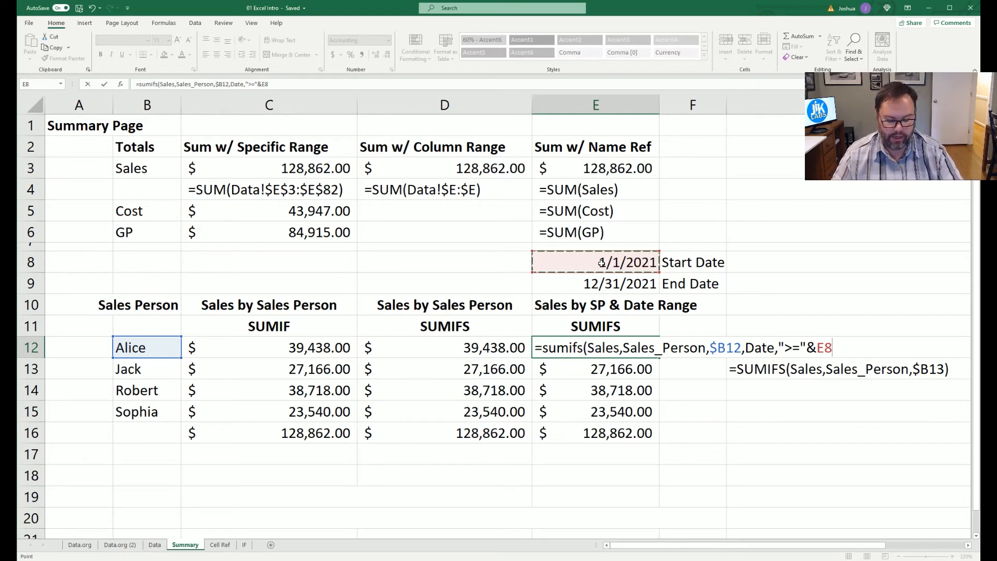
{"action": "type", "text": ","}
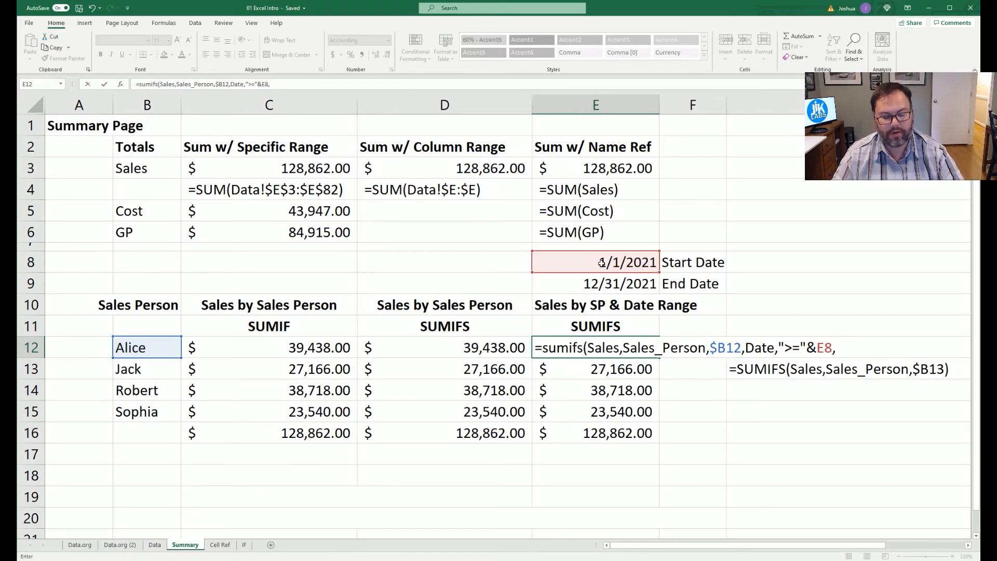
Add a second Date condition "<="&E9 for the end date and complete the SUMIFS formula in E12
{"action": "type", "text": "Date"}
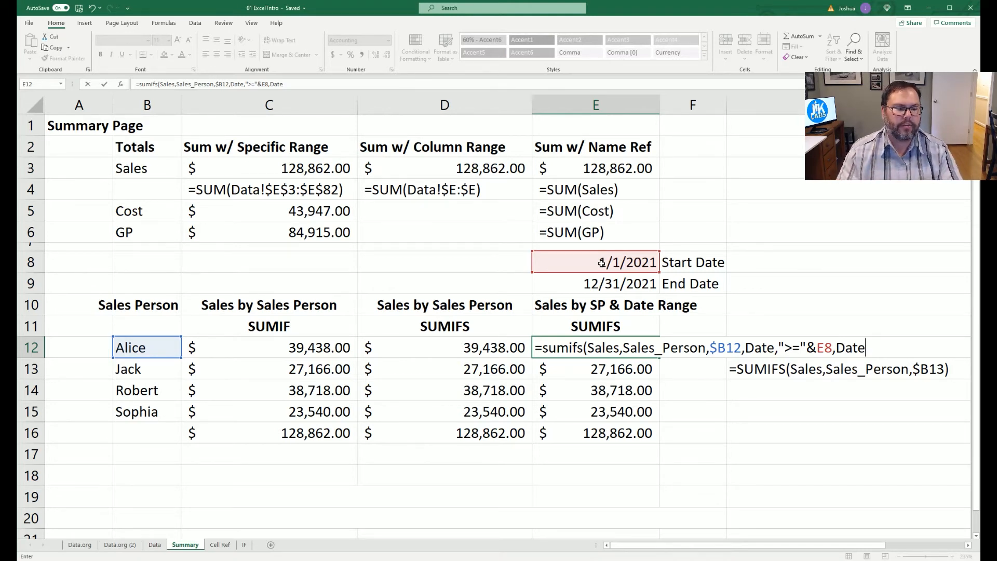
{"action": "type", "text": ","}
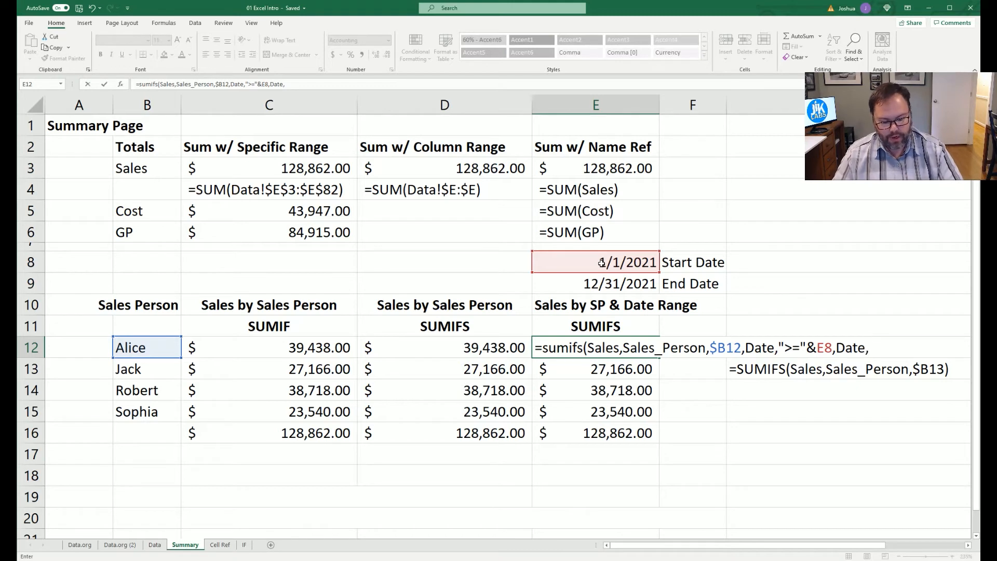
{"action": "type", "text": "\"<"}
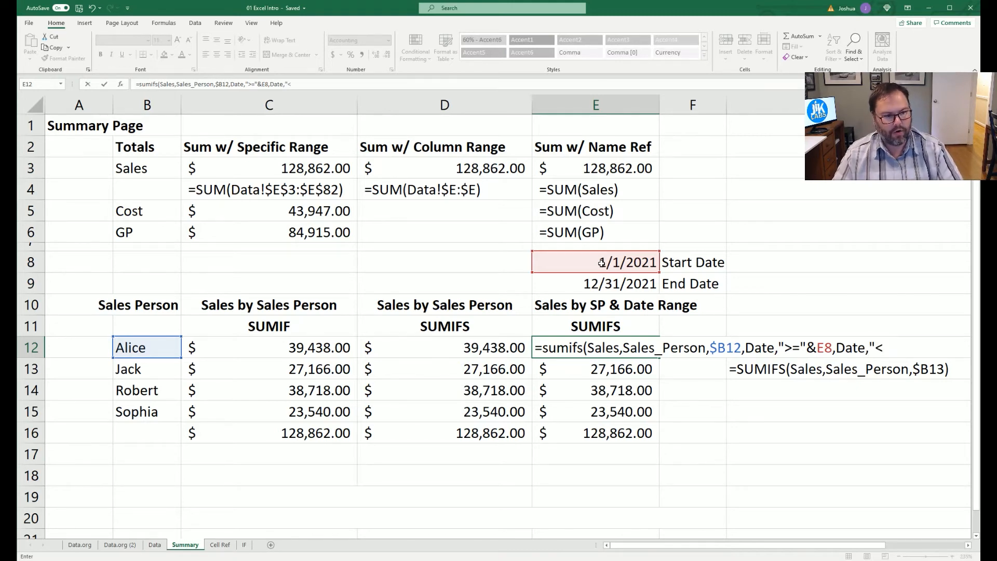
{"action": "type", "text": "=\"&"}
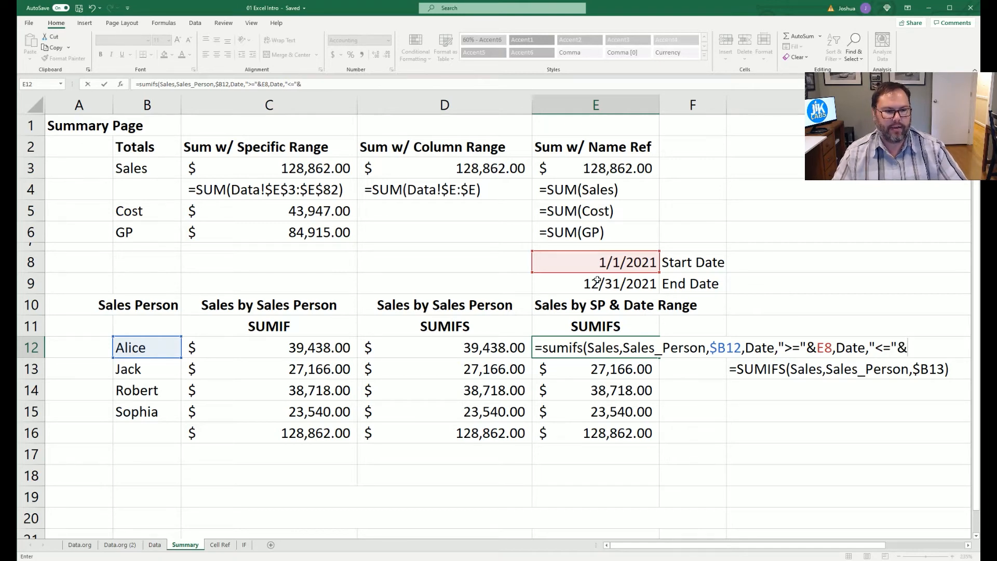
{"action": "left_click", "coordinate": [597, 281]}
{"action": "type", "text": ")"}
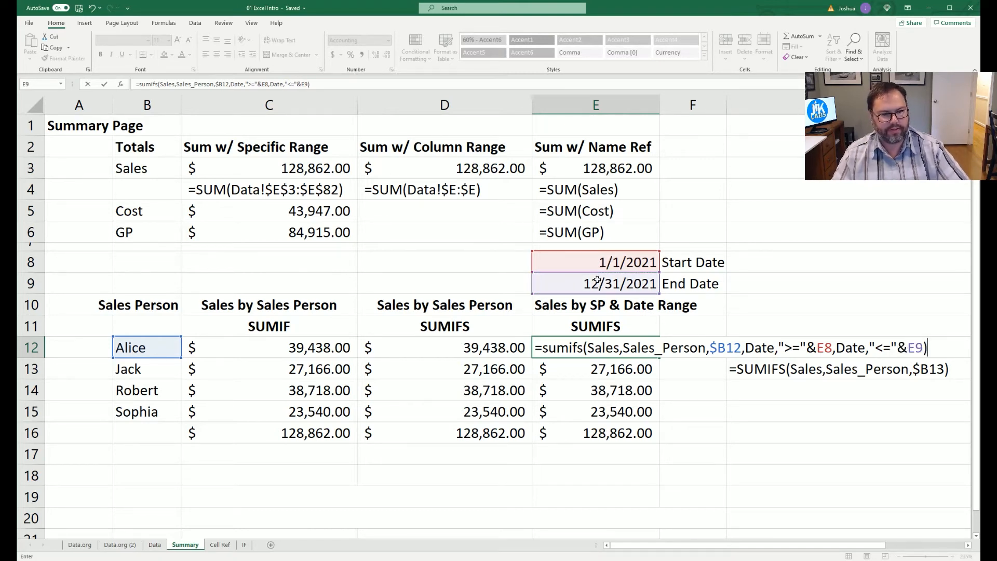
{"action": "key", "text": "Return"}
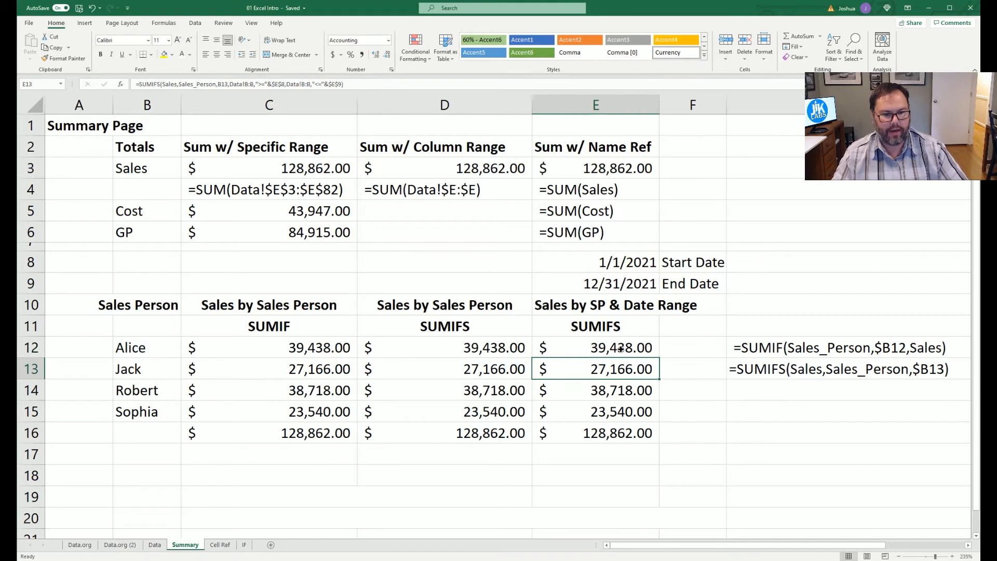
Try filling the E12 formula with its relative date references down to E15, and reselect E12
{"action": "left_click", "coordinate": [655, 352]}
{"action": "left_click_drag", "start_coordinate": [660, 355], "coordinate": [663, 422]}
{"action": "left_click", "coordinate": [621, 353]}
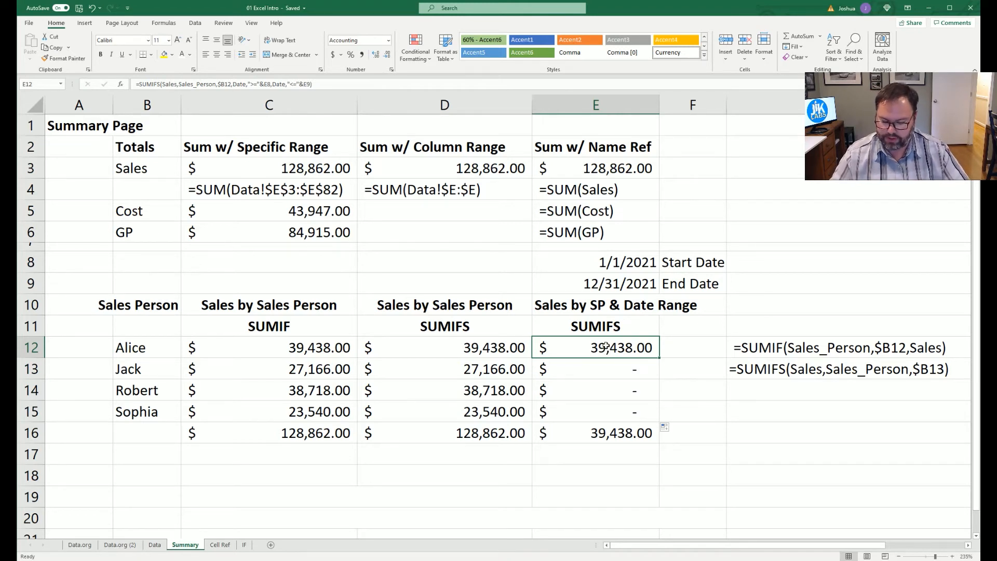
Make the start date reference E8 and the end date reference E9 absolute in the E12 formula
{"action": "double_click", "coordinate": [606, 347]}
{"action": "left_click", "coordinate": [832, 347]}
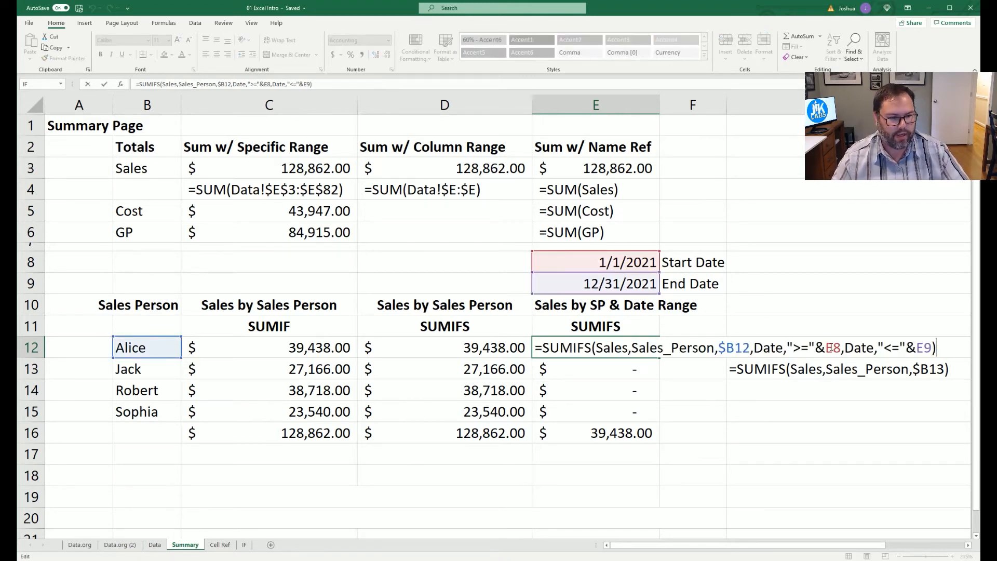
{"action": "key", "text": "F4"}
{"action": "left_click", "coordinate": [937, 347]}
{"action": "key", "text": "F4"}
{"action": "key", "text": "Return"}
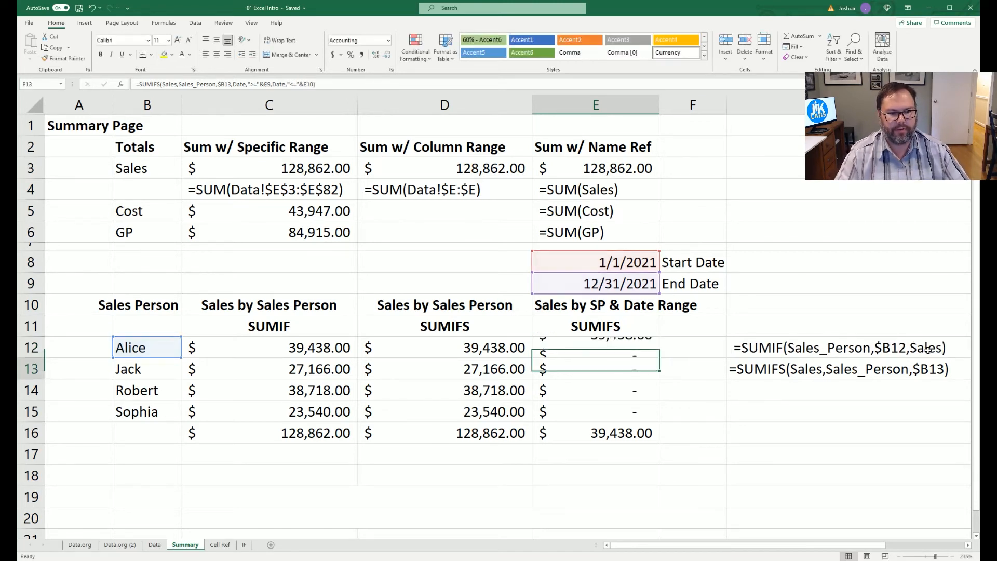
Fill the corrected E12 formula down to E15 and check the column total in E16
{"action": "left_click", "coordinate": [654, 351]}
{"action": "left_click_drag", "start_coordinate": [658, 357], "coordinate": [651, 415]}
{"action": "left_click", "coordinate": [567, 434]}
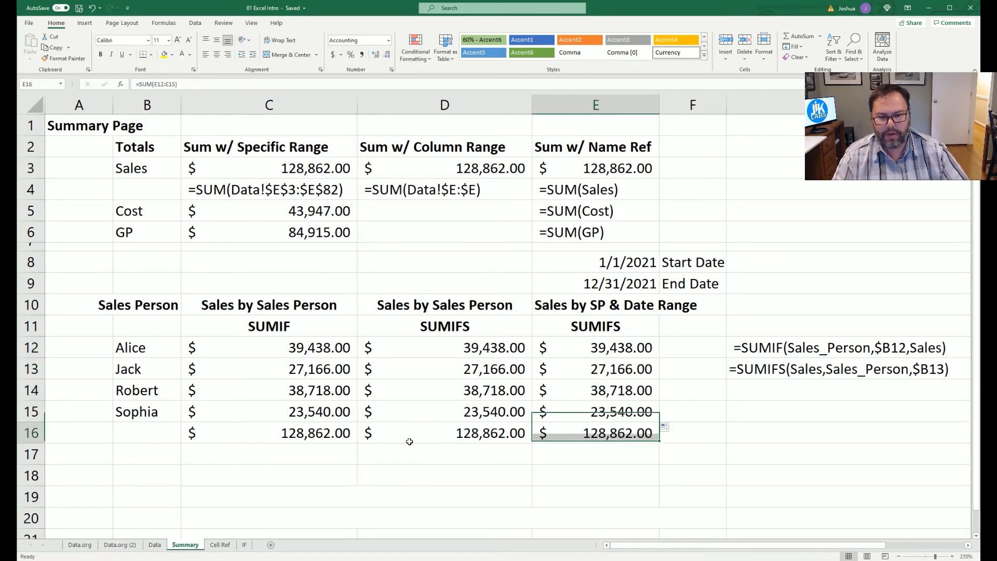
Set the end date in E9 to 1/28 to test the date-range formulas
{"action": "left_click", "coordinate": [582, 283]}
{"action": "type", "text": "1/"}
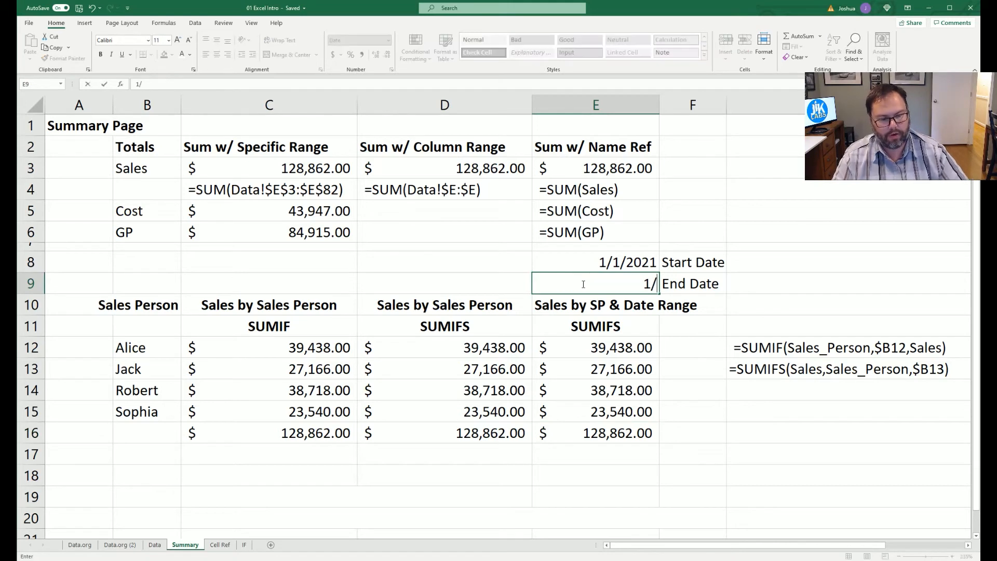
{"action": "type", "text": "28"}
{"action": "key", "text": "Return"}
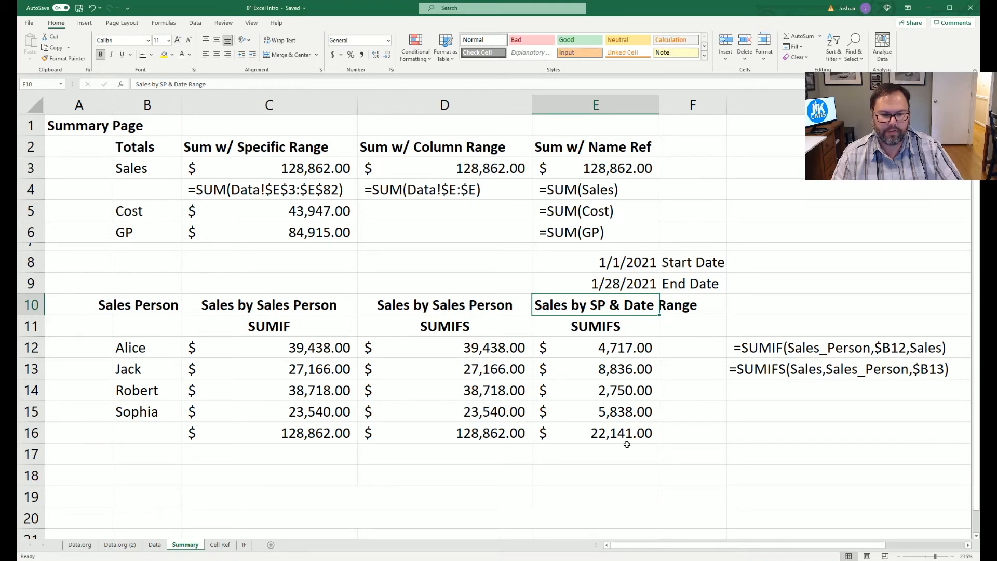
On the Data sheet, select the January sales amounts E3:E13 to check their sum, and return to the Summary sheet
{"action": "left_click", "coordinate": [154, 544]}
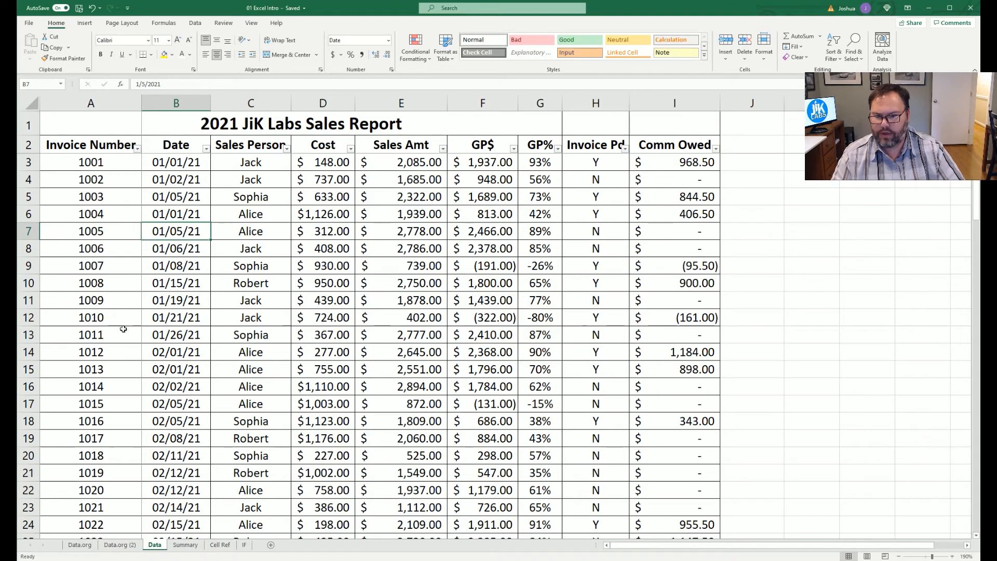
{"action": "left_click", "coordinate": [29, 334]}
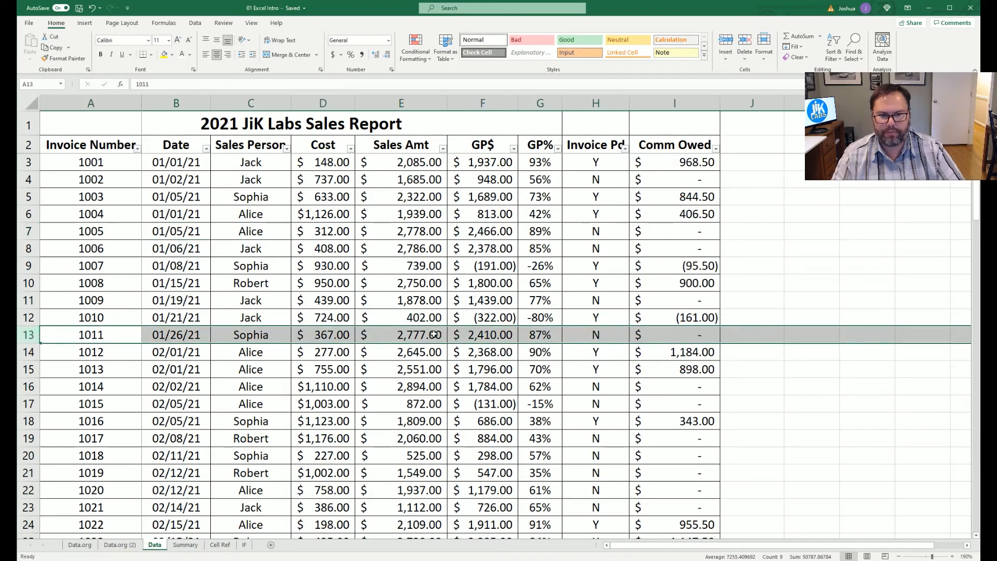
{"action": "left_click_drag", "start_coordinate": [404, 333], "coordinate": [425, 165]}
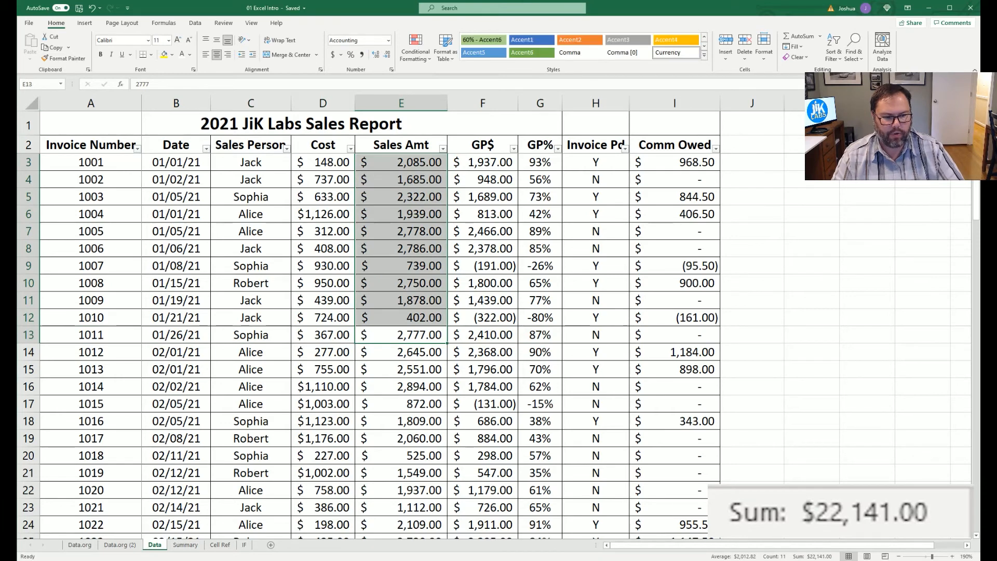
{"action": "left_click", "coordinate": [185, 544]}
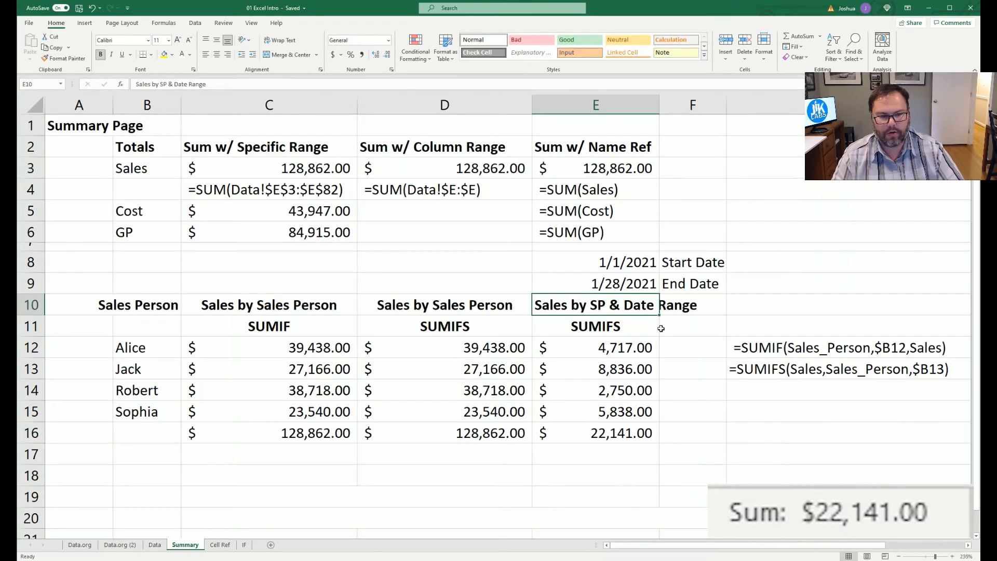
Set the end date in E9 to 6/30
{"action": "left_click", "coordinate": [591, 281]}
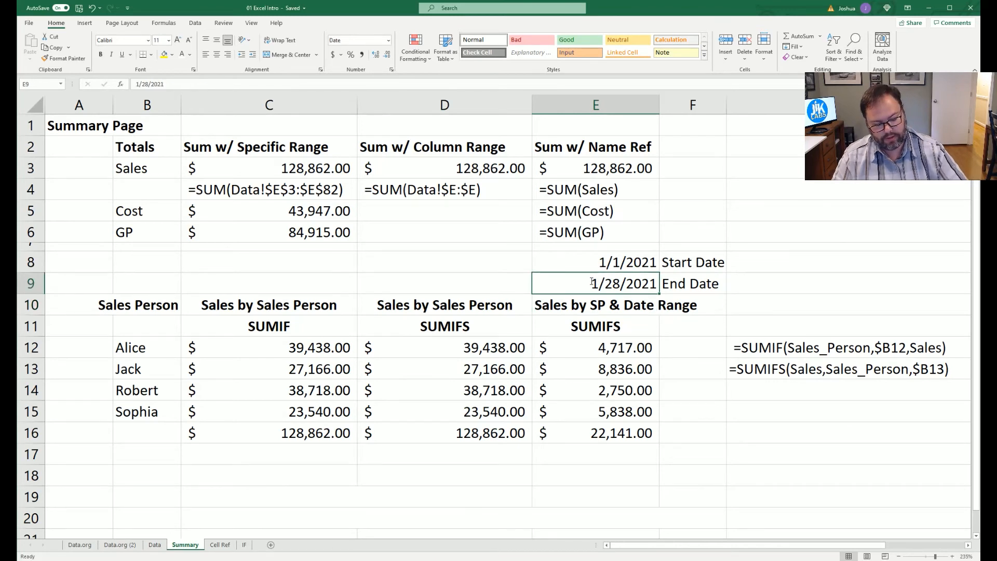
{"action": "type", "text": "6/30"}
{"action": "key", "text": "Return"}
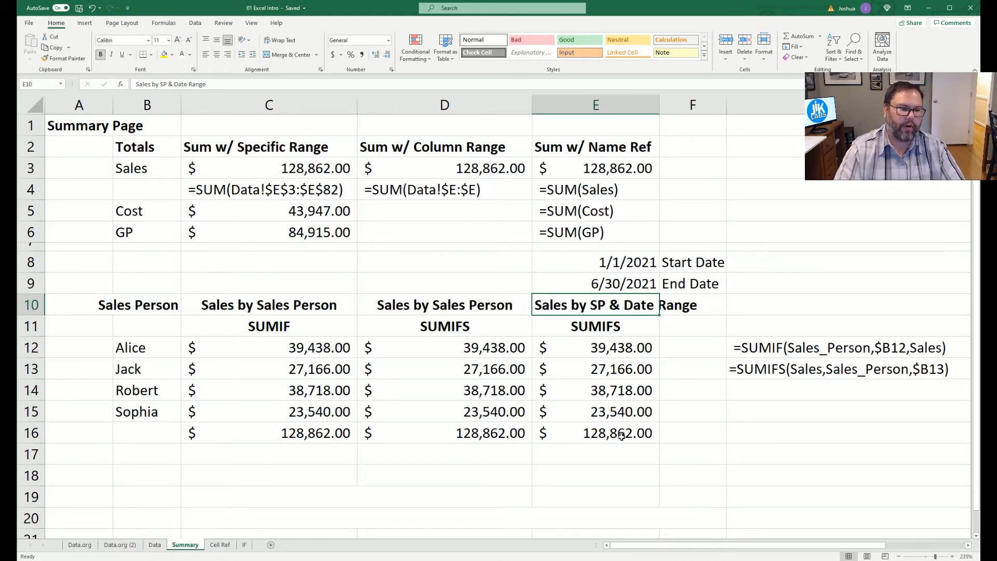
Set the end date in E9 to 3/30 to test the date-range formulas
{"action": "left_click", "coordinate": [600, 281]}
{"action": "type", "text": "3"}
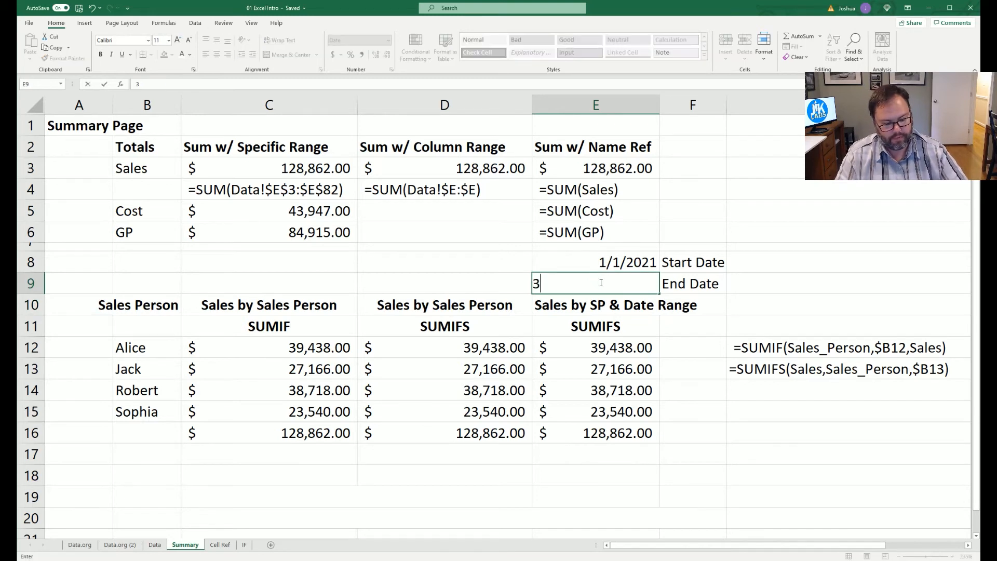
{"action": "type", "text": "/30"}
{"action": "key", "text": "Return"}
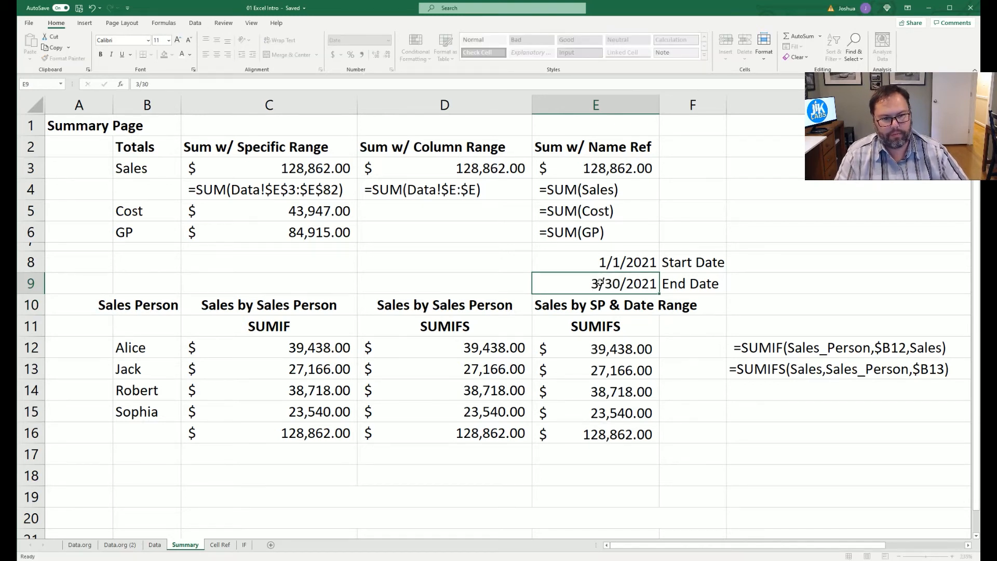
Test the date-range formulas with a start date of 2/1 in E8, and set it back to 1/1
{"action": "key", "text": "Right"}
{"action": "key", "text": "Up"}
{"action": "key", "text": "Up"}
{"action": "key", "text": "Left"}
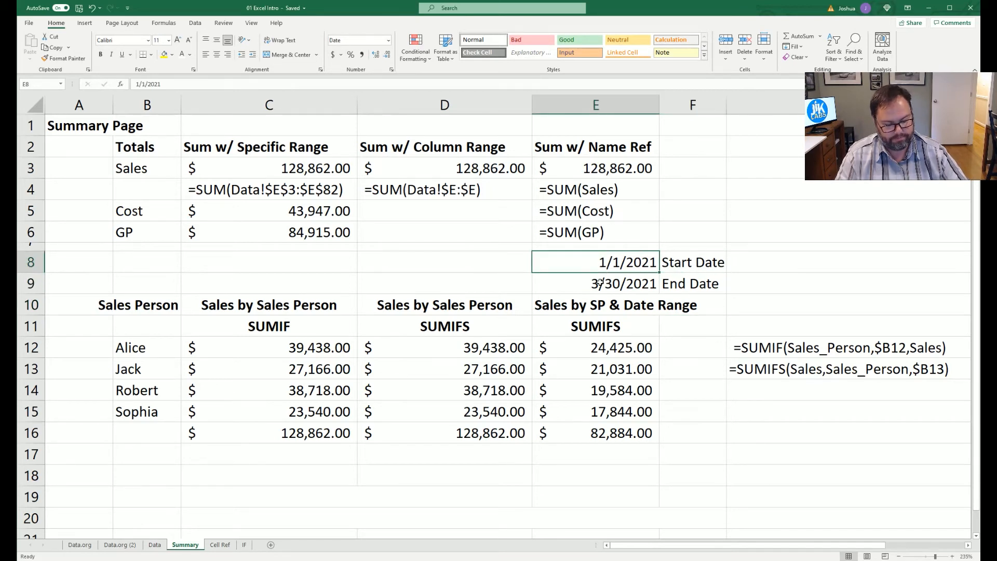
{"action": "type", "text": "2/1"}
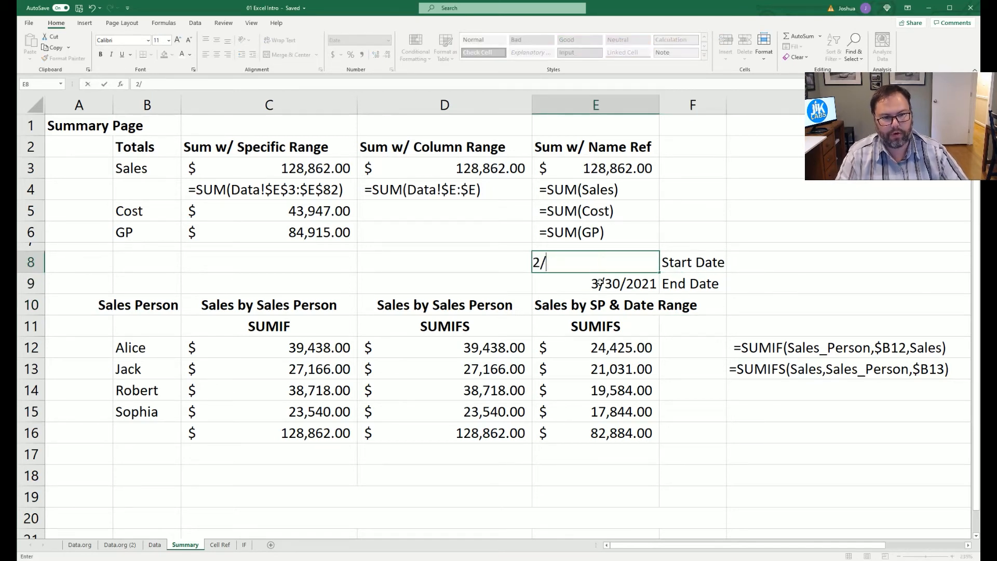
{"action": "key", "text": "Return"}
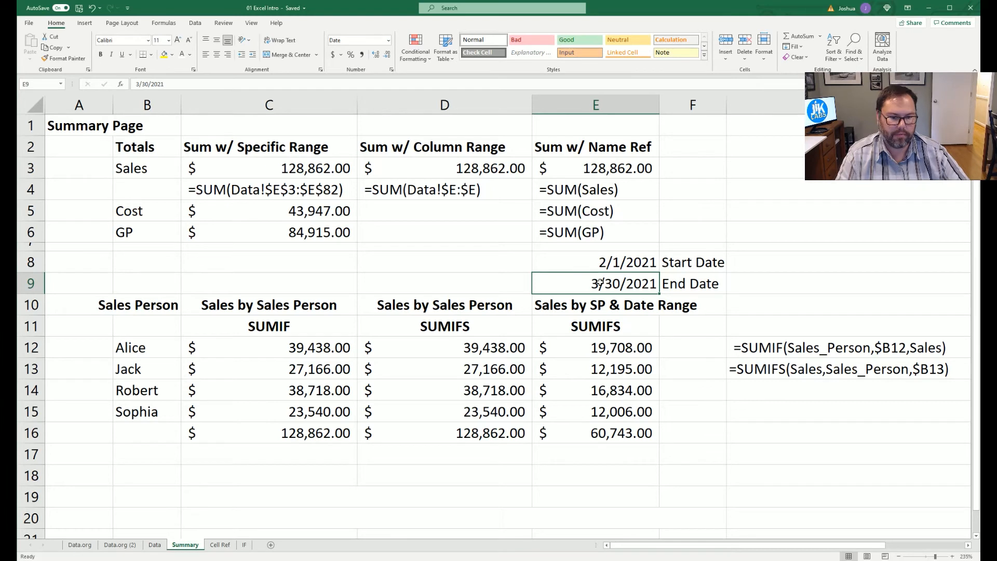
{"action": "key", "text": "Up"}
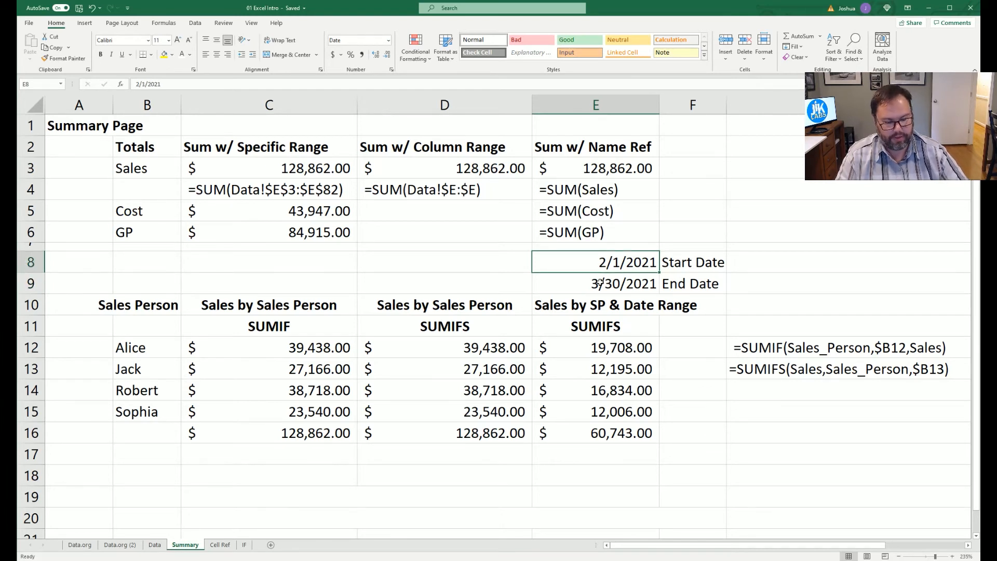
{"action": "type", "text": "1/1"}
{"action": "key", "text": "Return"}
Examine the SUMIFS date-range formula in E12 and its references to the start and end dates
{"action": "key", "text": "Down"}
{"action": "key", "text": "Down"}
{"action": "key", "text": "Down"}
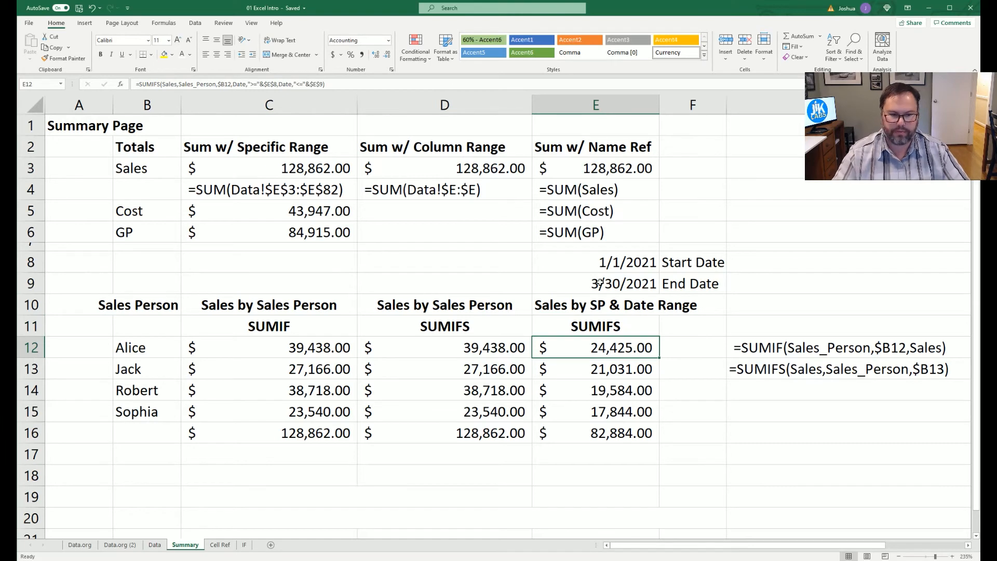
{"action": "key", "text": "F2"}
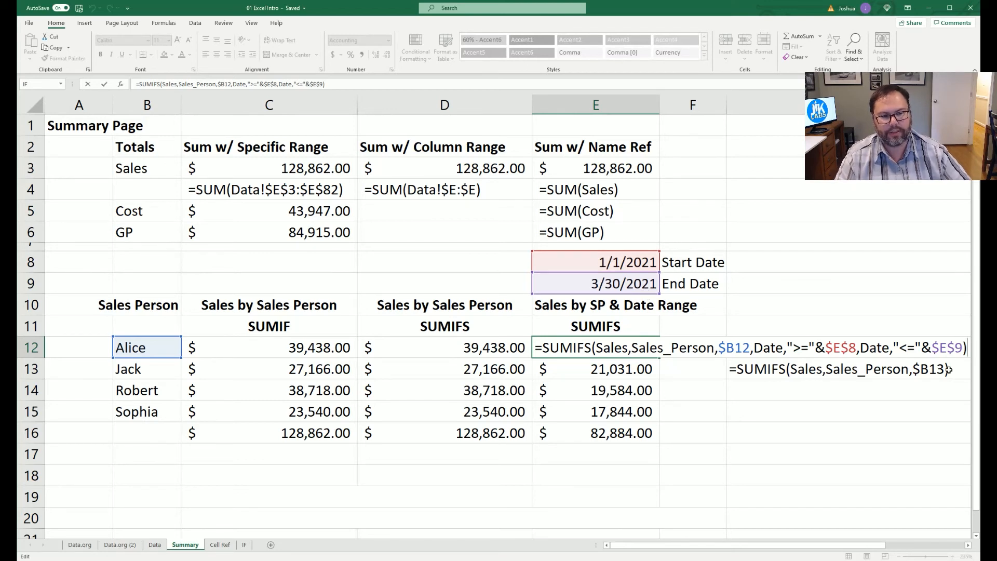
{"action": "key", "text": "Return"}
Set the end date in E9 to 12/31/2021
{"action": "left_click", "coordinate": [612, 285]}
{"action": "type", "text": "12/31/2021"}
{"action": "key", "text": "Return"}
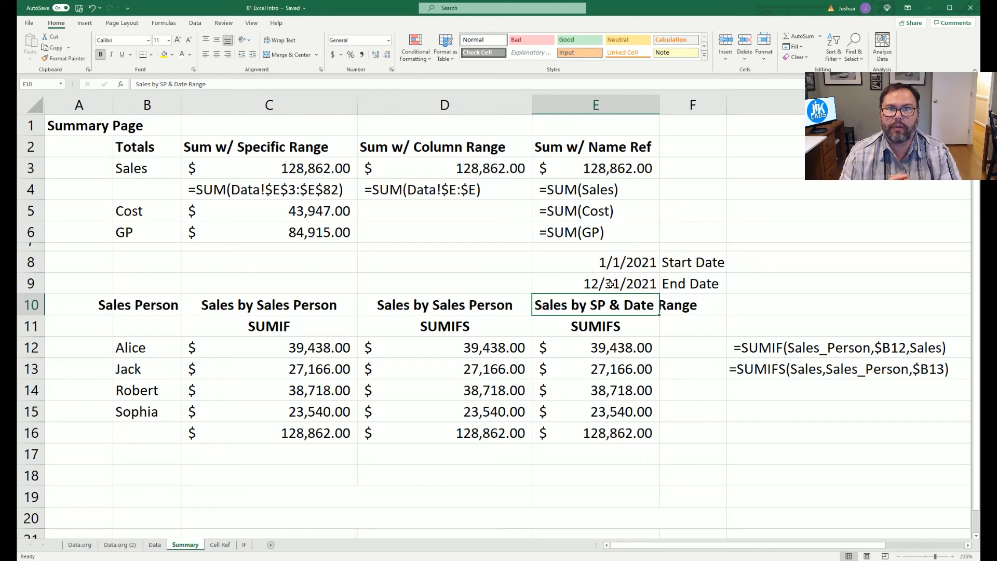
Copy the E12 SUMIFS formula to G14 and prefix it with an apostrophe so it displays as text
{"action": "left_click", "coordinate": [618, 349]}
{"action": "key", "text": "ctrl+c"}
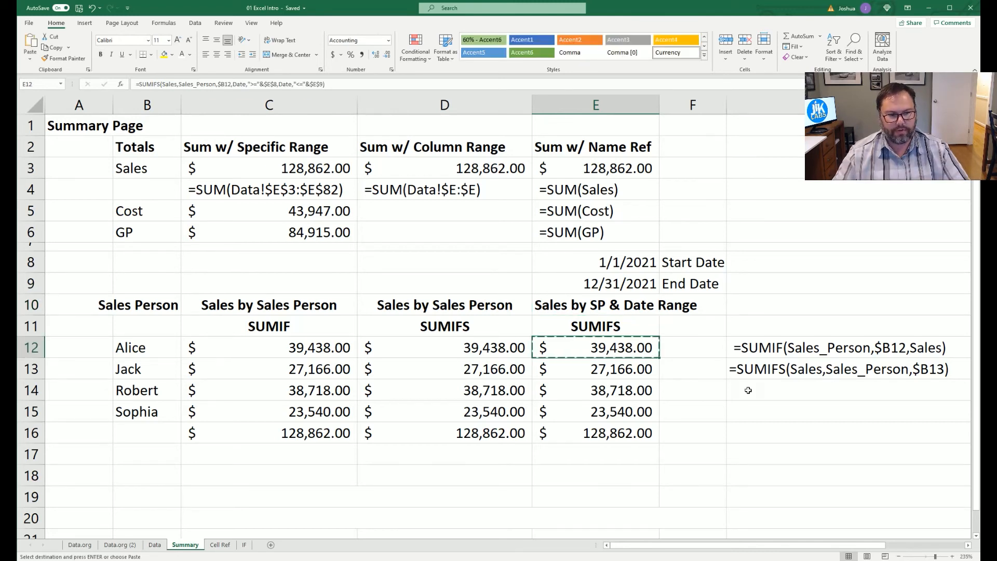
{"action": "left_click", "coordinate": [757, 392]}
{"action": "key", "text": "ctrl+v"}
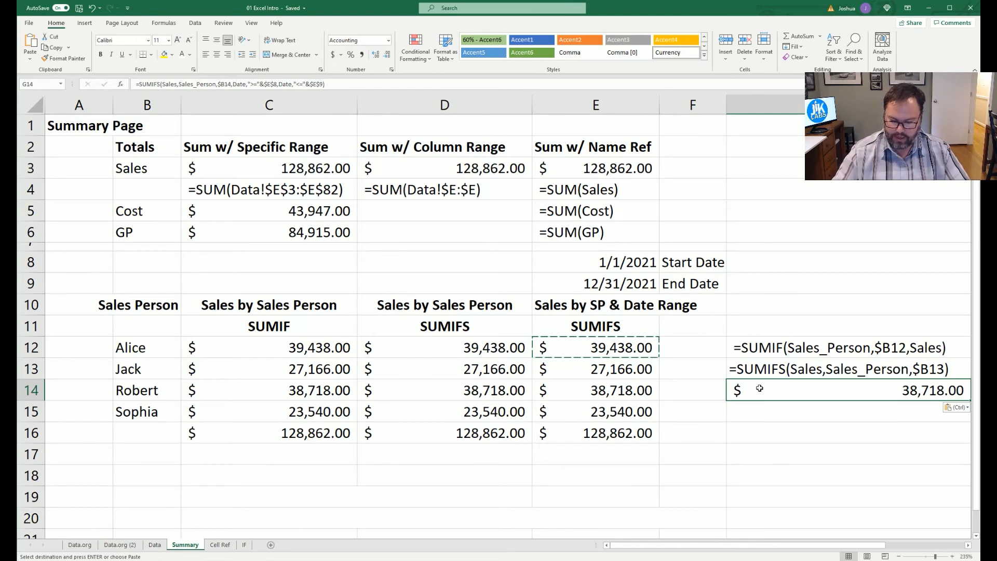
{"action": "double_click", "coordinate": [759, 393]}
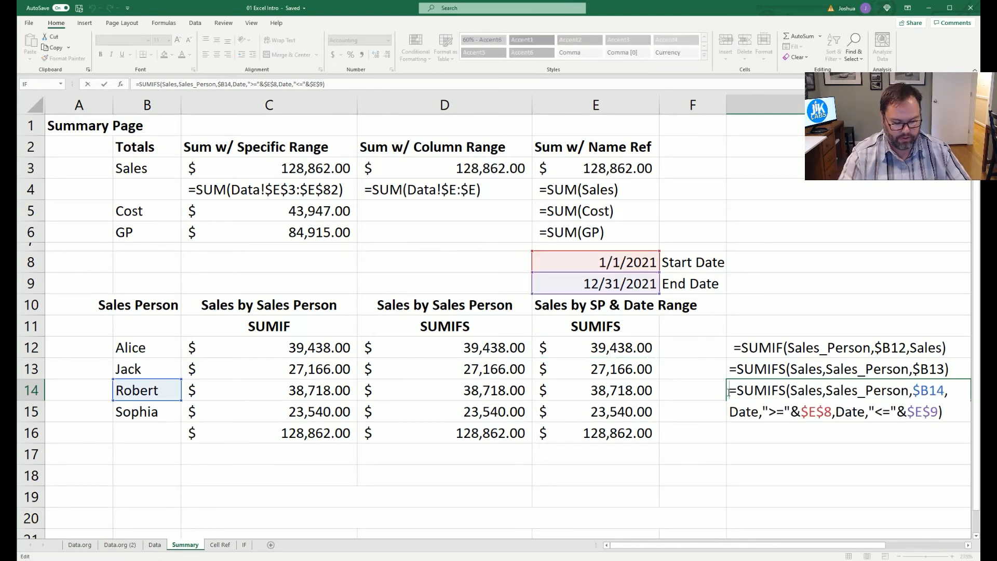
{"action": "type", "text": "'"}
Highlight the three formula notes in F12:I14 with a yellow fill
{"action": "left_click_drag", "start_coordinate": [363, 346], "coordinate": [758, 385]}
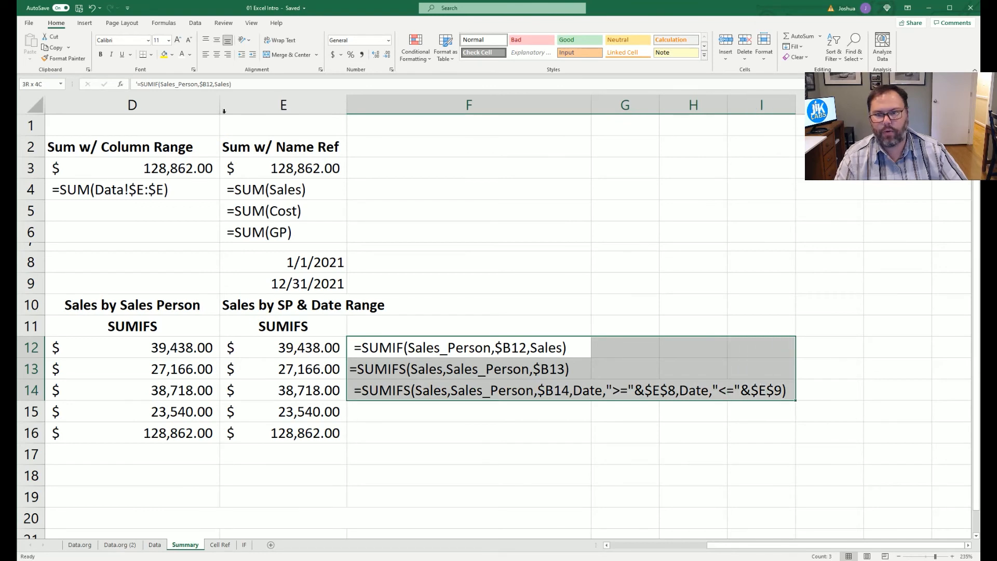
{"action": "left_click", "coordinate": [165, 54]}
{"action": "left_click", "coordinate": [364, 348]}
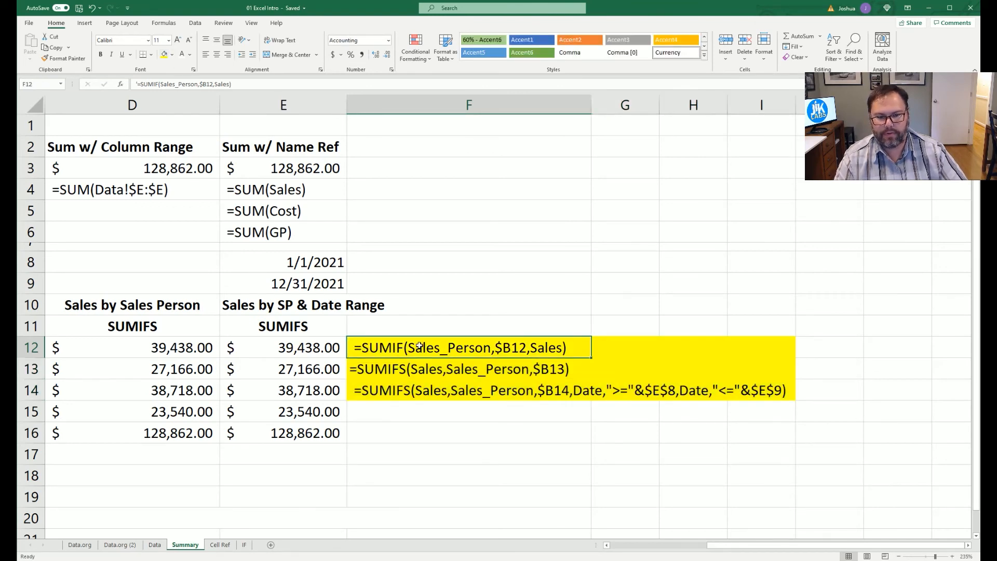
Compare the SUMIF and SUMIFS formula notes in F12:F14 and examine the date-range formula in E12
{"action": "left_click", "coordinate": [375, 368]}
{"action": "left_click", "coordinate": [376, 388]}
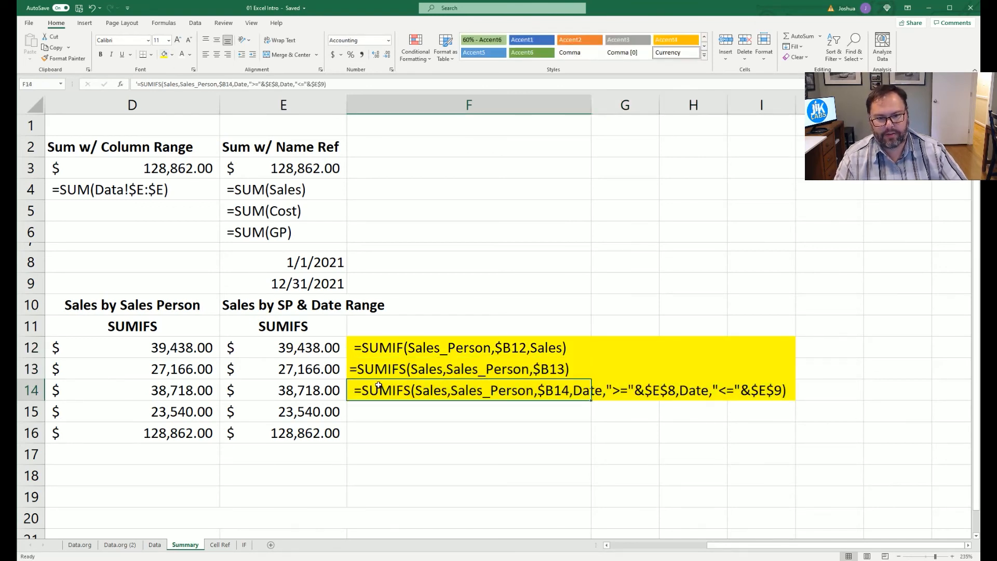
{"action": "left_click", "coordinate": [378, 355]}
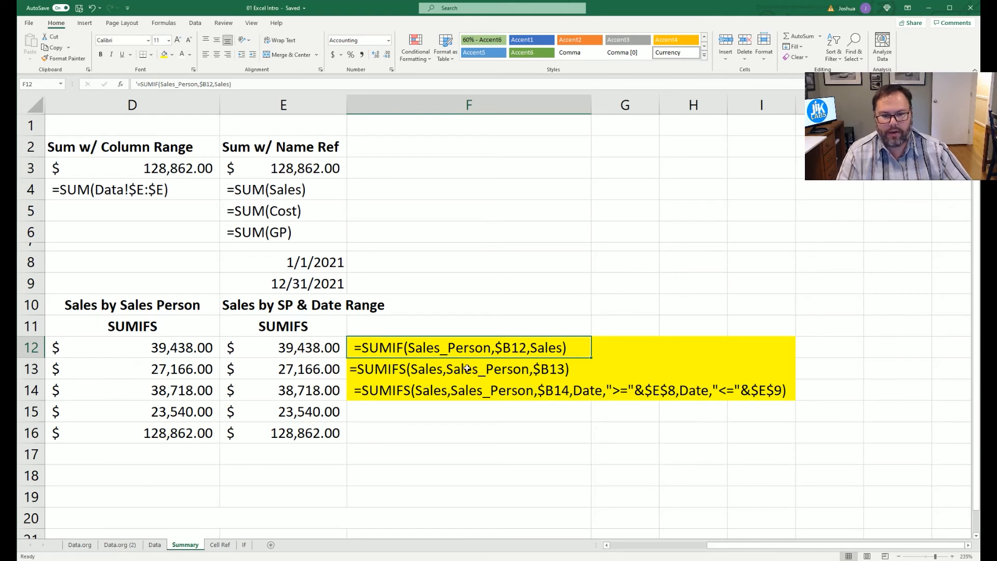
{"action": "left_click", "coordinate": [557, 367]}
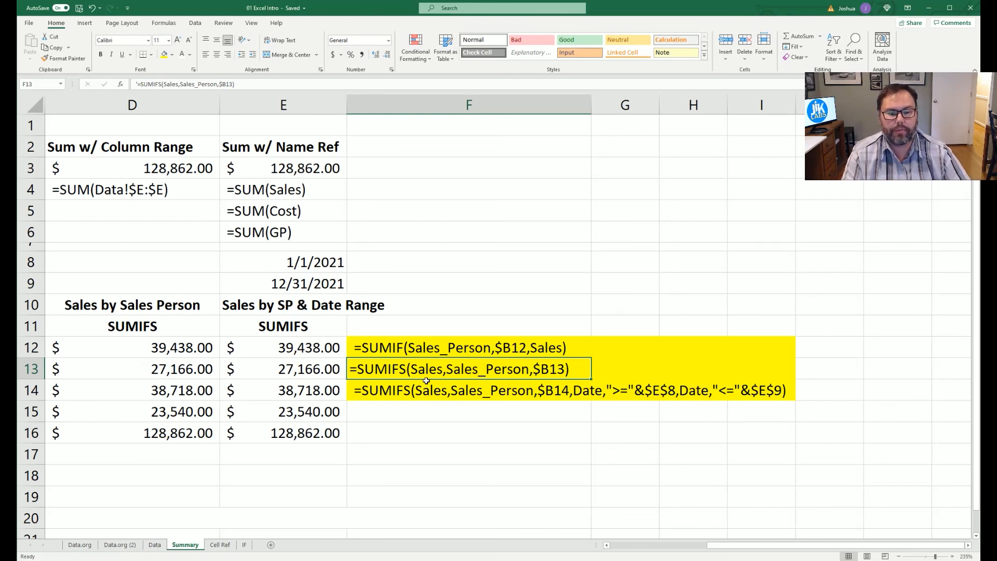
{"action": "left_click", "coordinate": [379, 348]}
{"action": "left_click", "coordinate": [293, 348]}
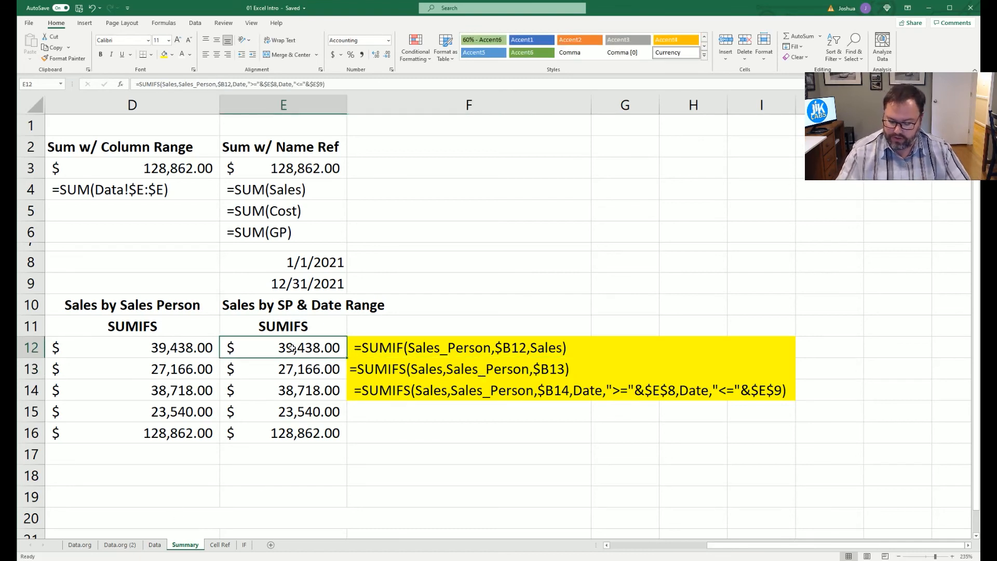
{"action": "double_click", "coordinate": [292, 348]}
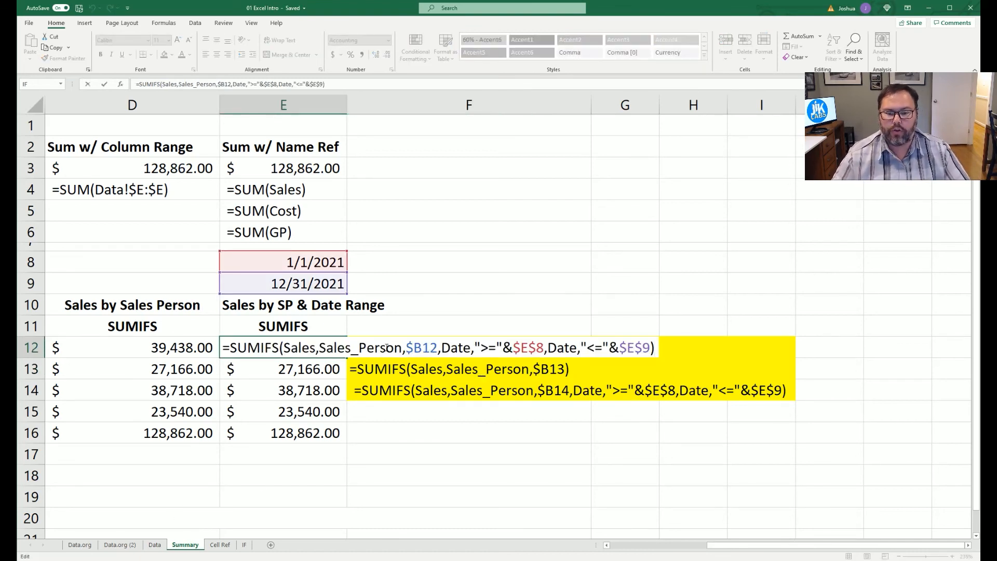